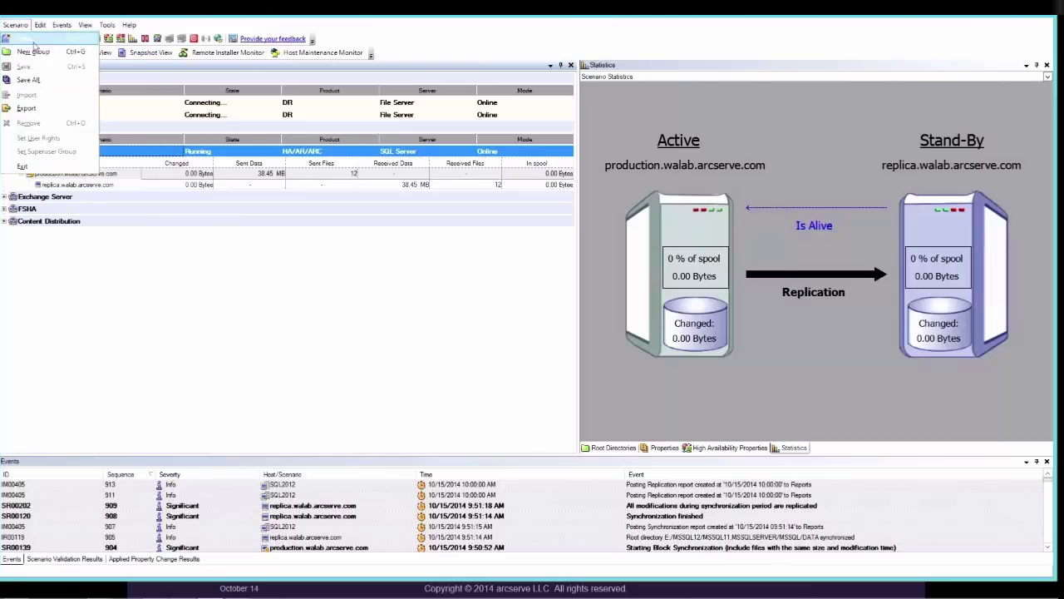
- Start a new scenario assigned to the Scenarios group and continue to server type selection
{"action": "left_click", "coordinate": [29, 39]}
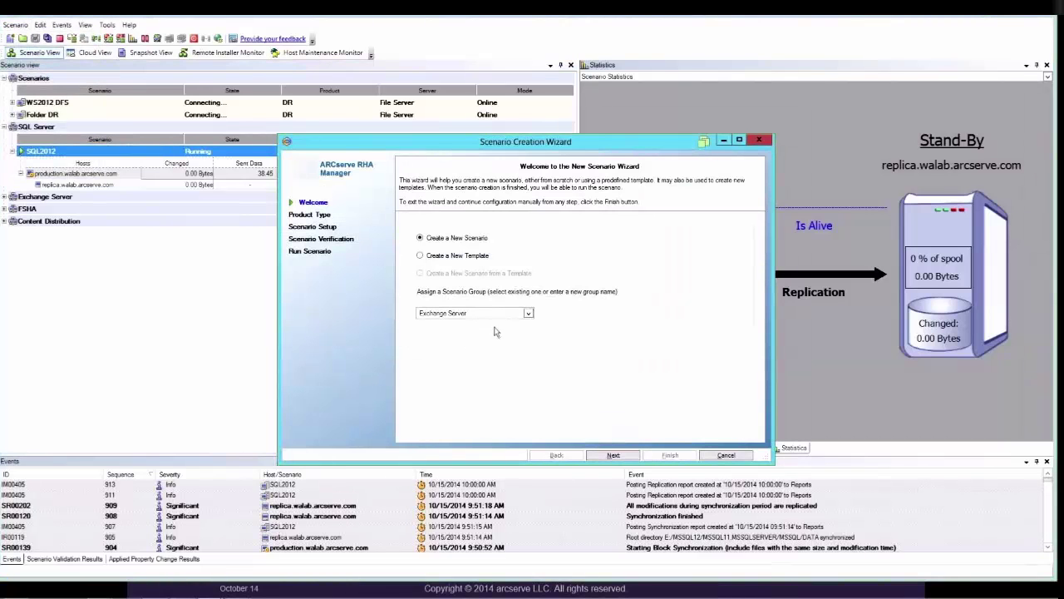
{"action": "left_click", "coordinate": [528, 314]}
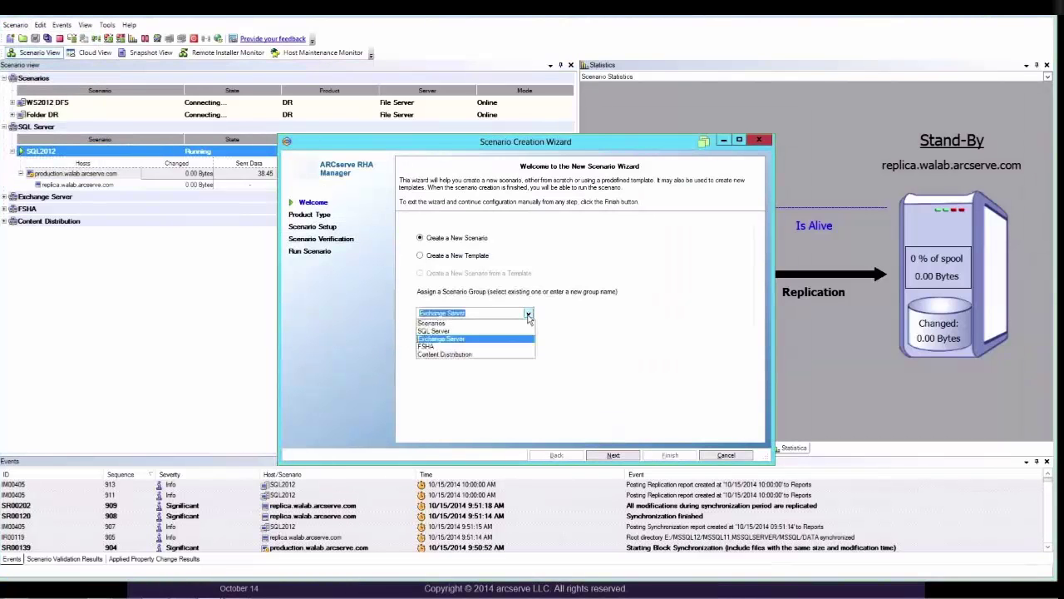
{"action": "left_click", "coordinate": [528, 316]}
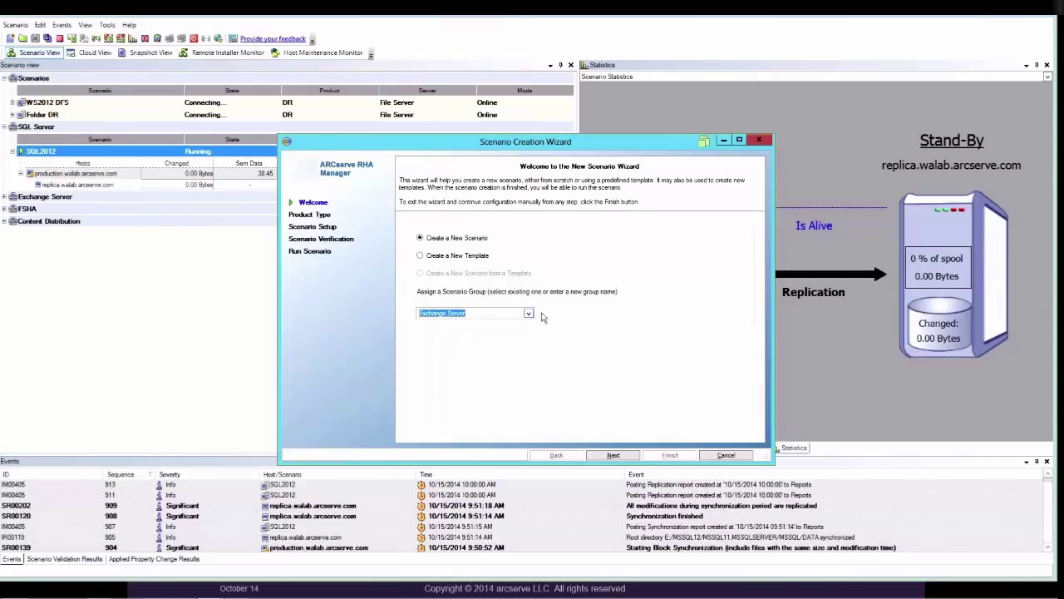
{"action": "left_click", "coordinate": [528, 313]}
{"action": "left_click", "coordinate": [526, 324]}
{"action": "key", "text": "Return"}
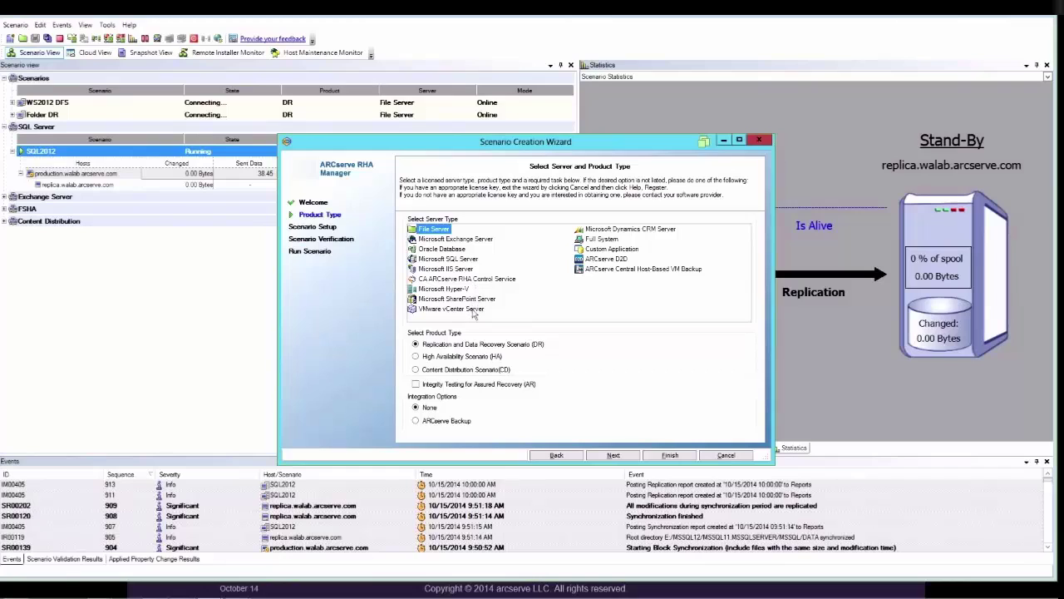
- Choose Microsoft SQL Server as a High Availability scenario with Assured Recovery integrity testing
{"action": "left_click", "coordinate": [470, 310]}
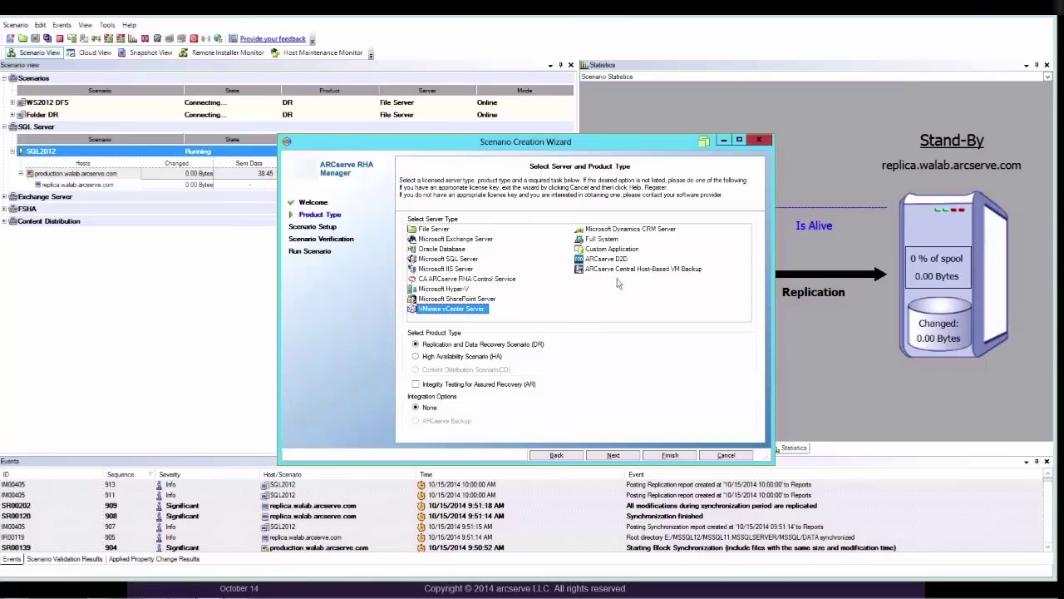
{"action": "left_click", "coordinate": [606, 241]}
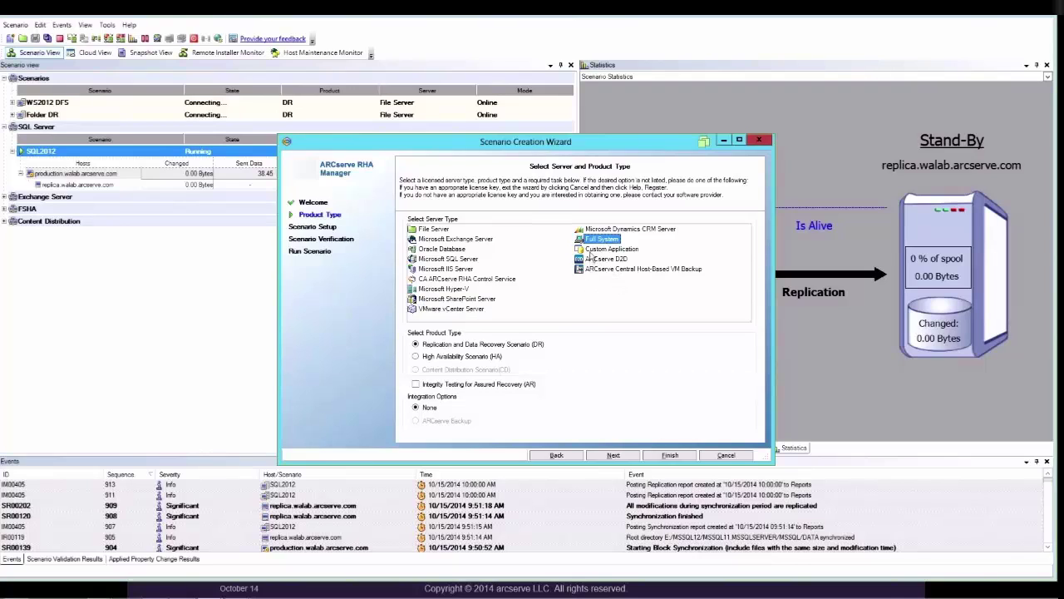
{"action": "left_click", "coordinate": [592, 249]}
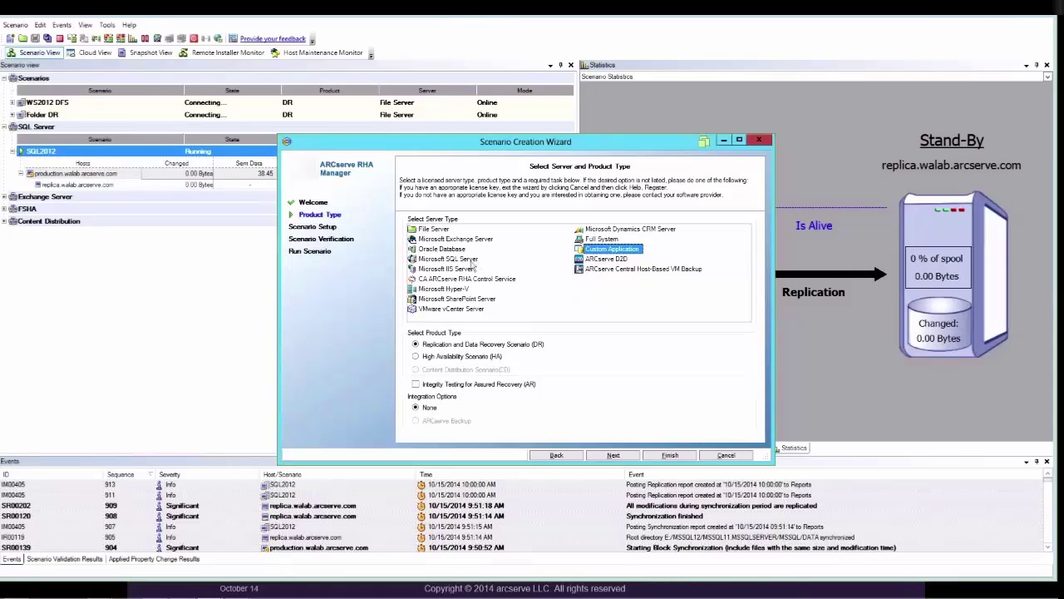
{"action": "left_click", "coordinate": [471, 260]}
{"action": "left_click", "coordinate": [492, 357]}
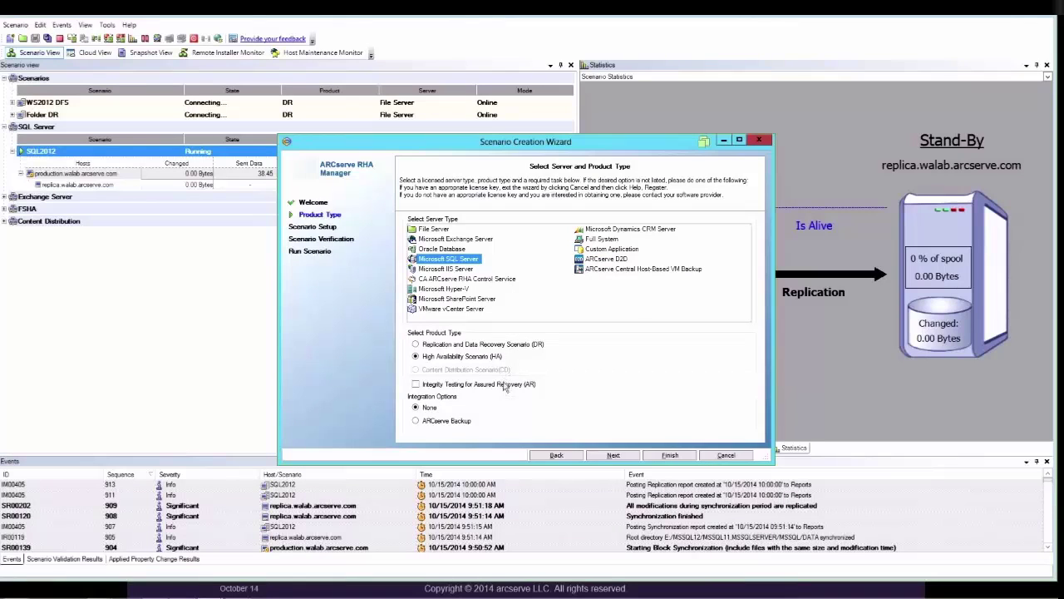
{"action": "left_click", "coordinate": [507, 385]}
- Name the new scenario 'SQL test'
{"action": "left_click", "coordinate": [613, 455]}
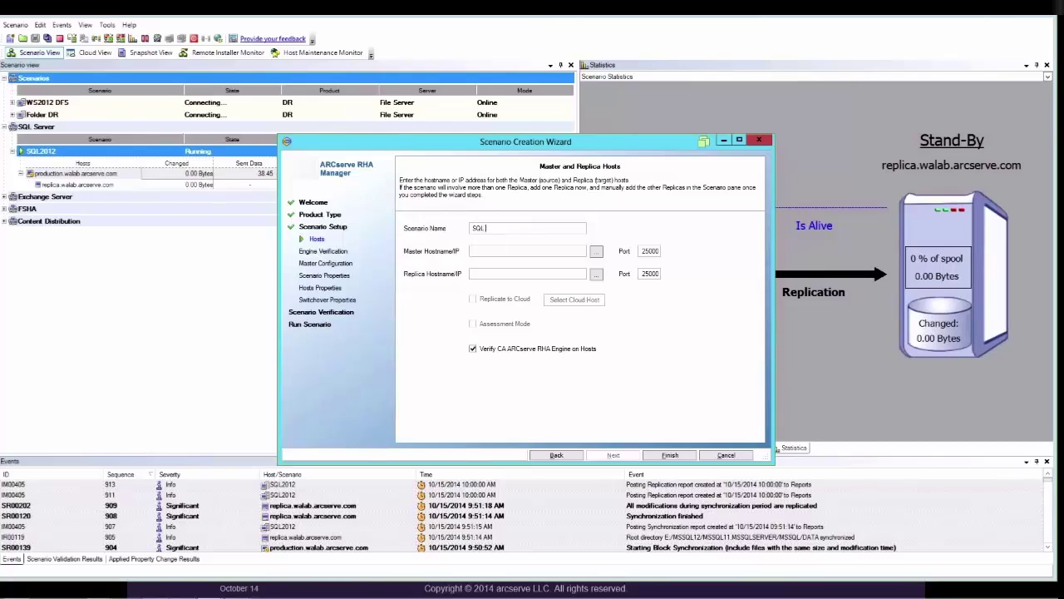
{"action": "type", "text": "test"}
{"action": "key", "text": "Tab"}
- Set PRODUCTION as master host and REPLICA as replica host, then proceed to engine verification
{"action": "left_click", "coordinate": [596, 252]}
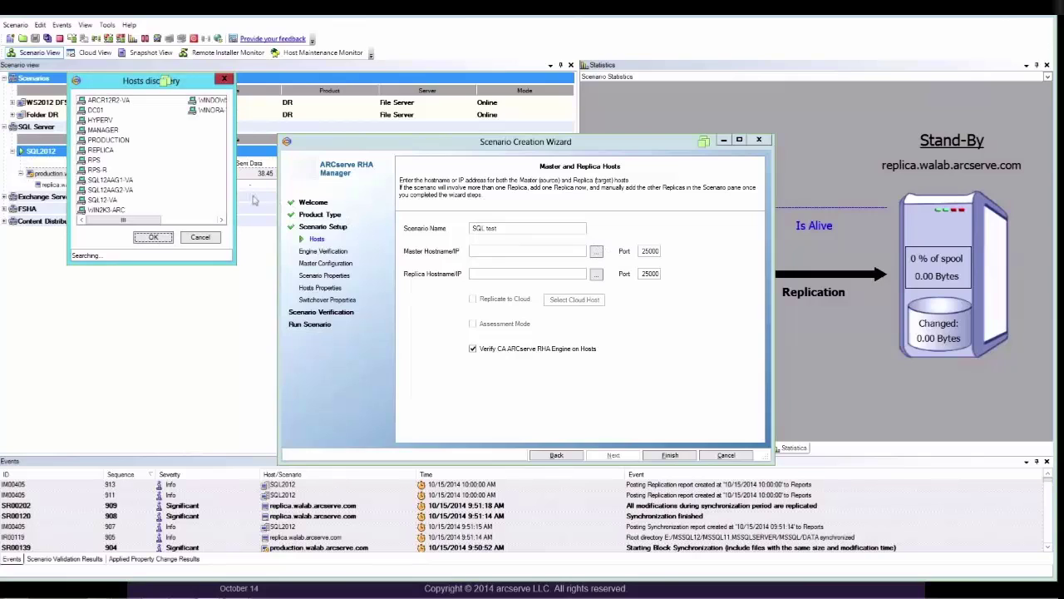
{"action": "left_click", "coordinate": [116, 140]}
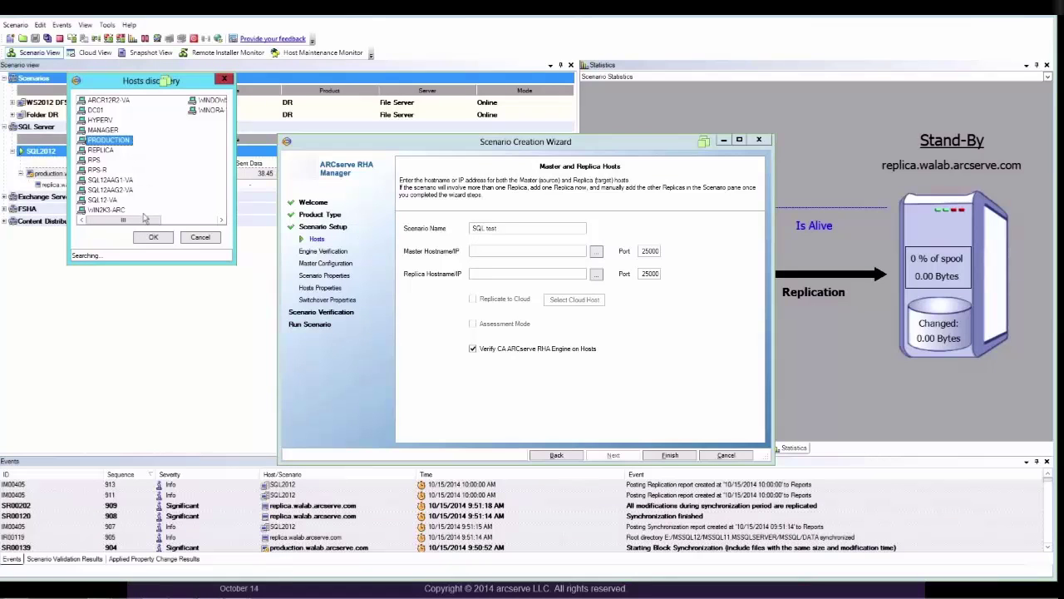
{"action": "left_click", "coordinate": [153, 237]}
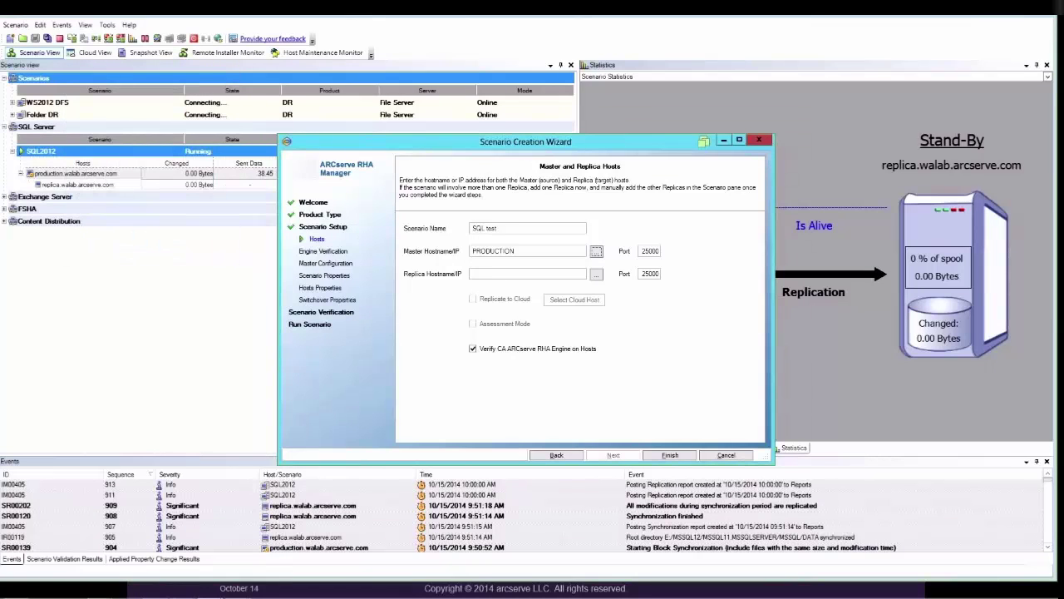
{"action": "left_click", "coordinate": [597, 274]}
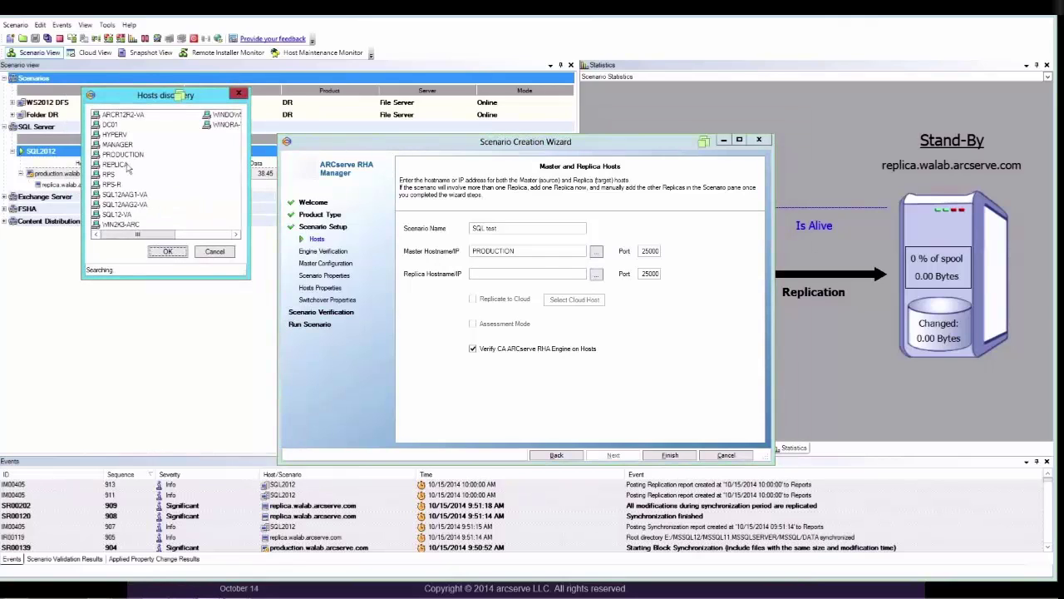
{"action": "left_click", "coordinate": [125, 166]}
{"action": "left_click", "coordinate": [167, 252]}
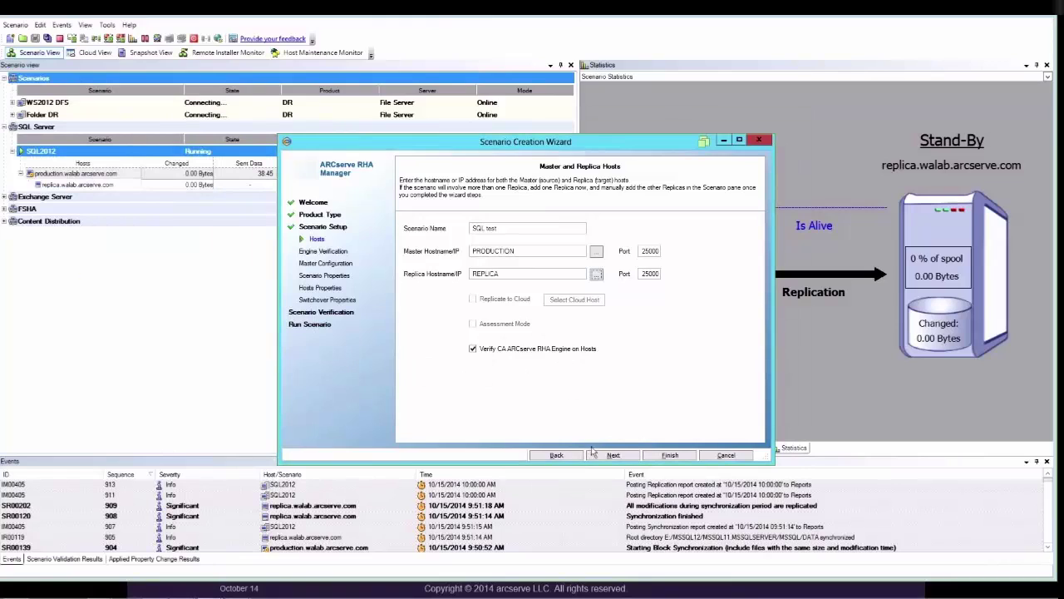
{"action": "left_click", "coordinate": [597, 455]}
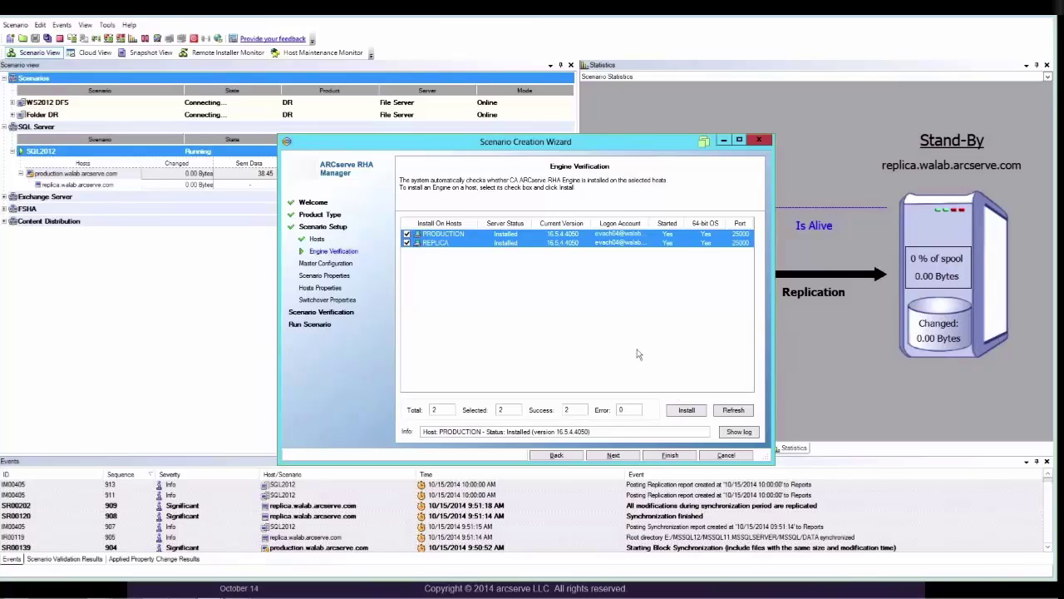
- Keep all auto-discovered databases, including AdventureWorksDW2012, selected for replication and continue
{"action": "left_click", "coordinate": [613, 455]}
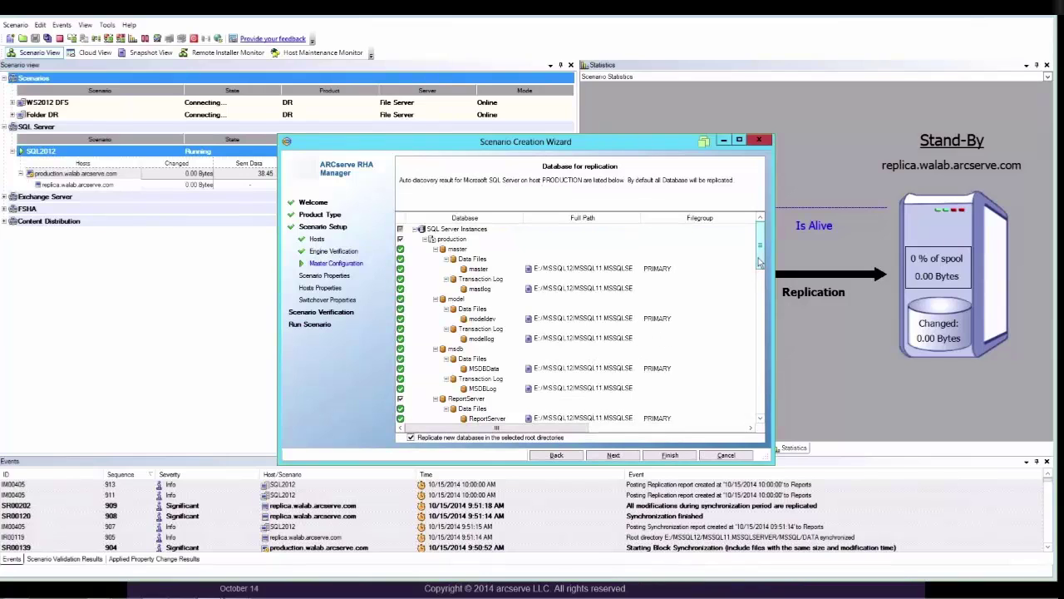
{"action": "left_click_drag", "start_coordinate": [759, 264], "coordinate": [759, 335]}
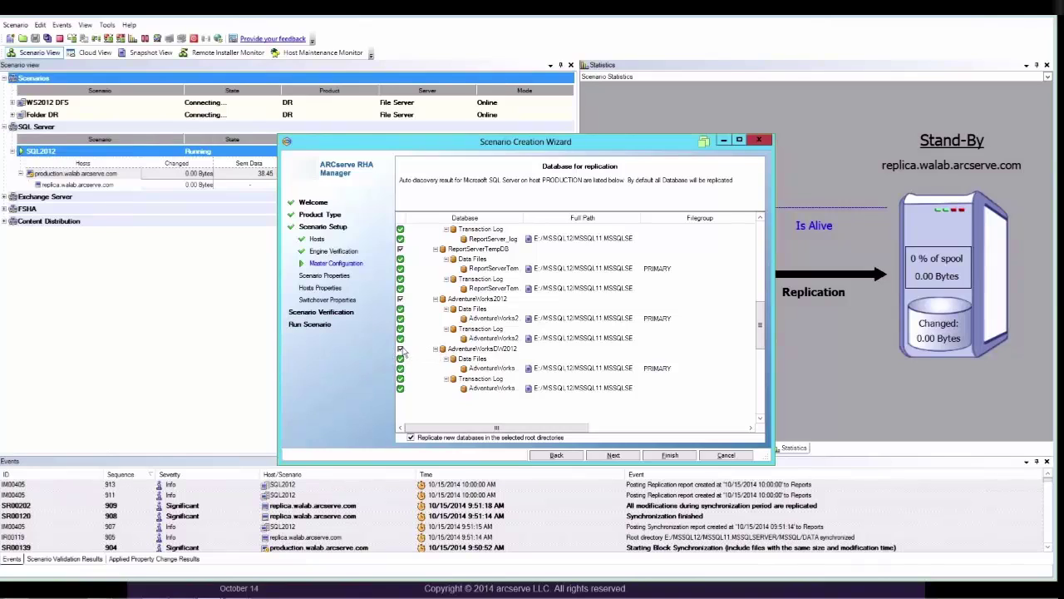
{"action": "left_click", "coordinate": [401, 350]}
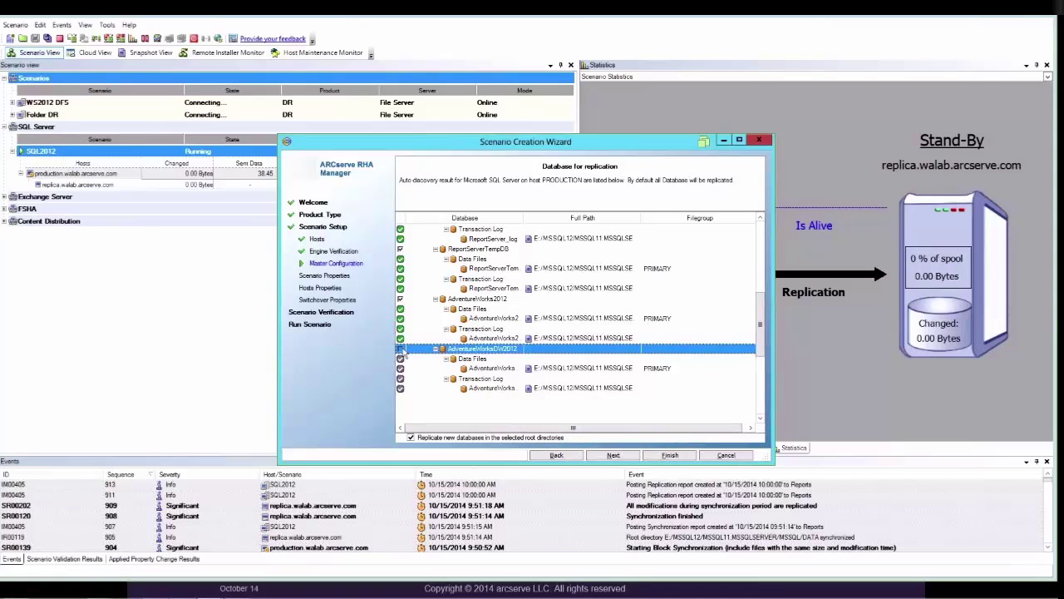
{"action": "left_click", "coordinate": [401, 349]}
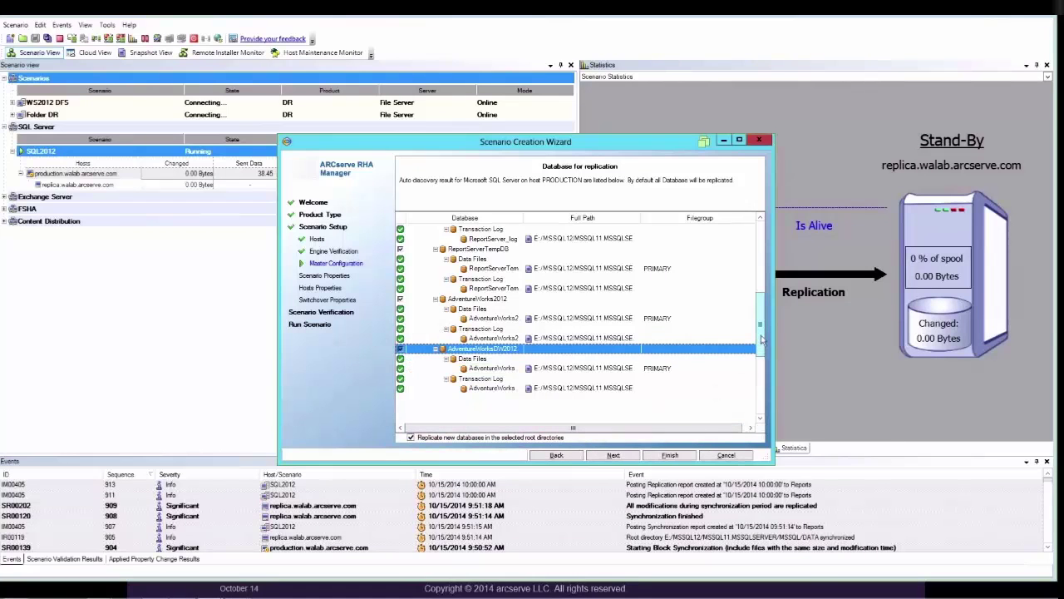
{"action": "left_click_drag", "start_coordinate": [761, 326], "coordinate": [761, 275]}
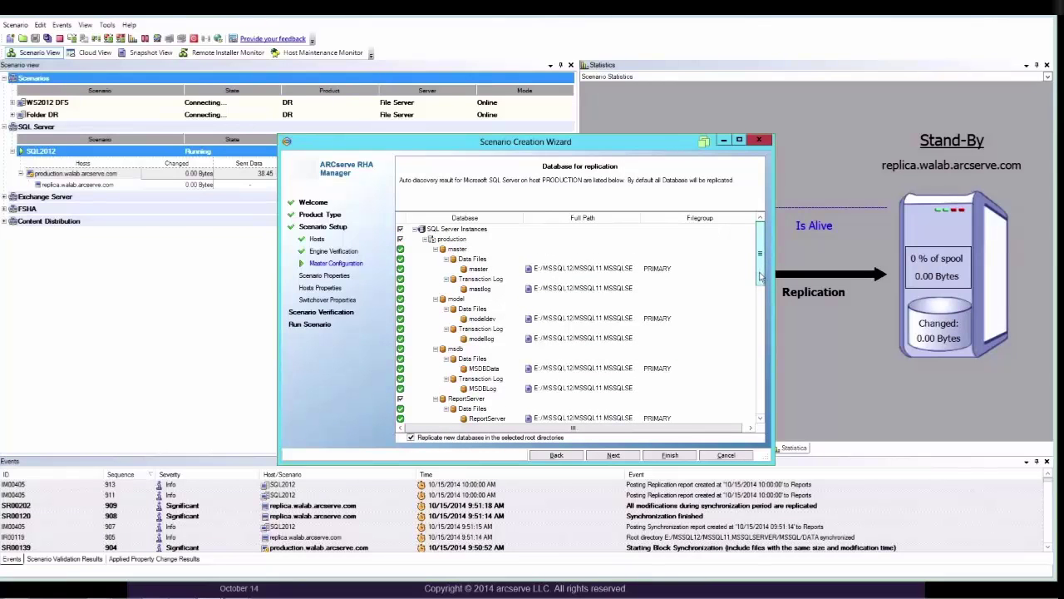
{"action": "left_click_drag", "start_coordinate": [760, 300], "coordinate": [756, 374]}
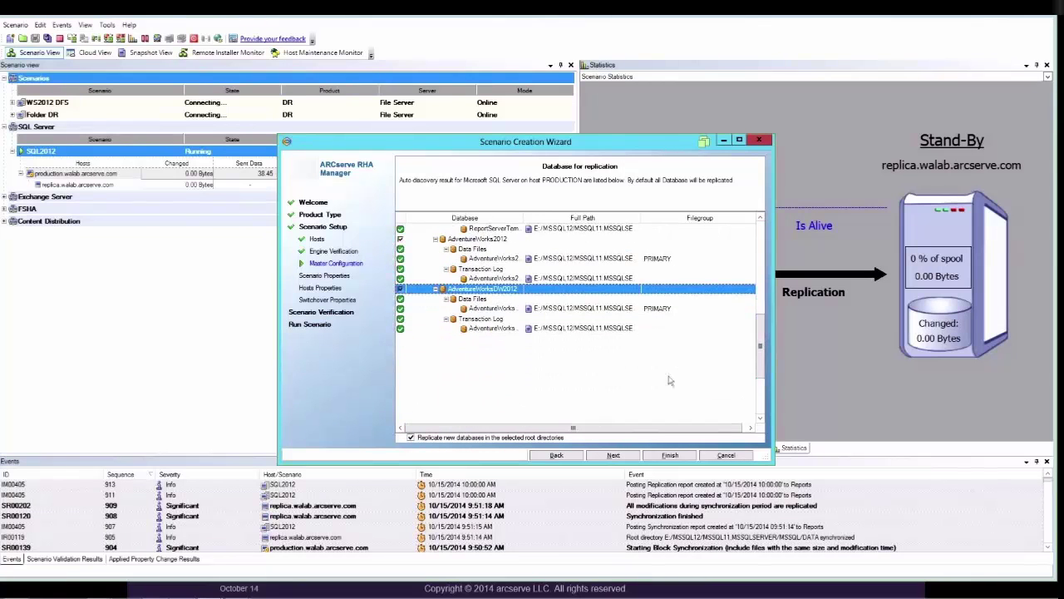
{"action": "left_click", "coordinate": [614, 455]}
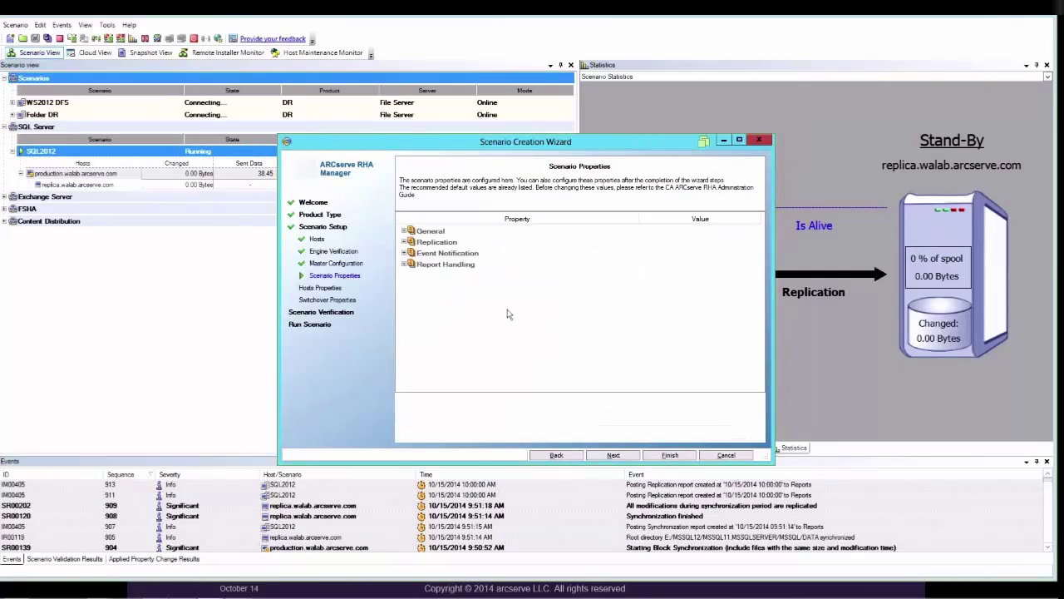
- Leave the replication mode at Online
{"action": "left_click", "coordinate": [405, 242]}
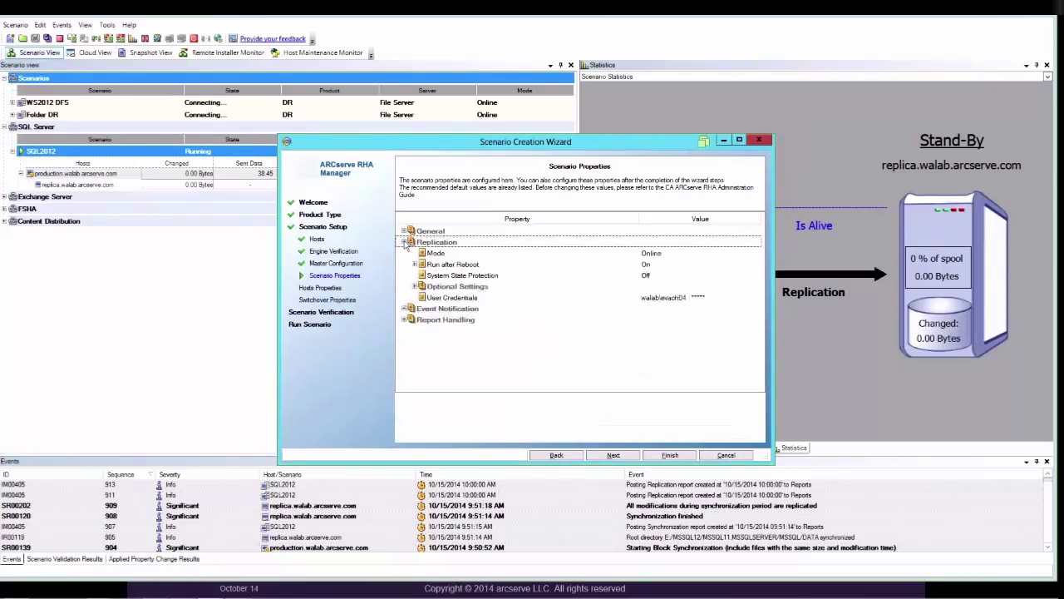
{"action": "left_click", "coordinate": [699, 254]}
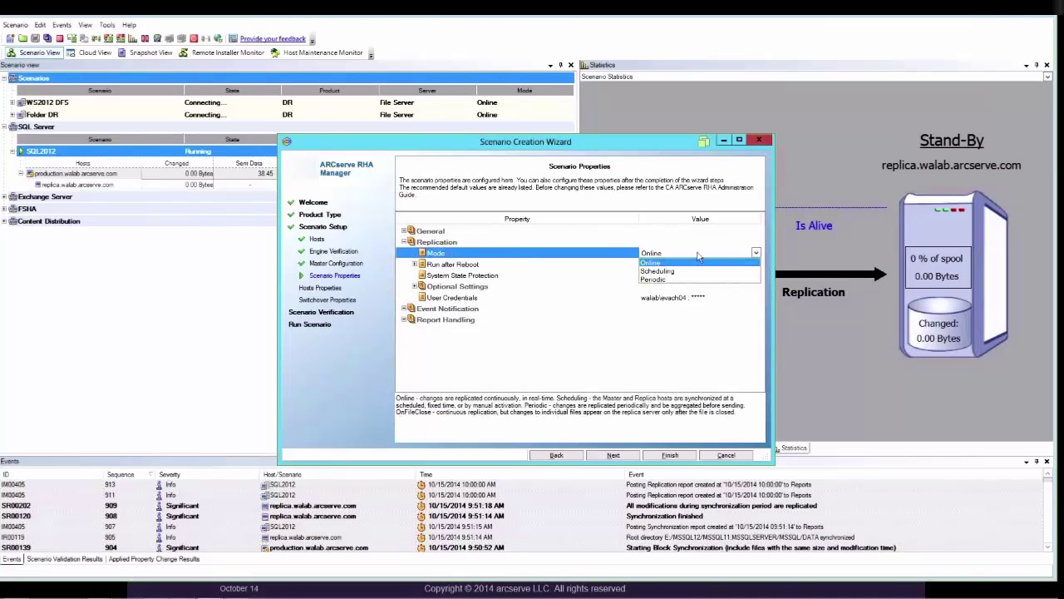
{"action": "left_click", "coordinate": [542, 257]}
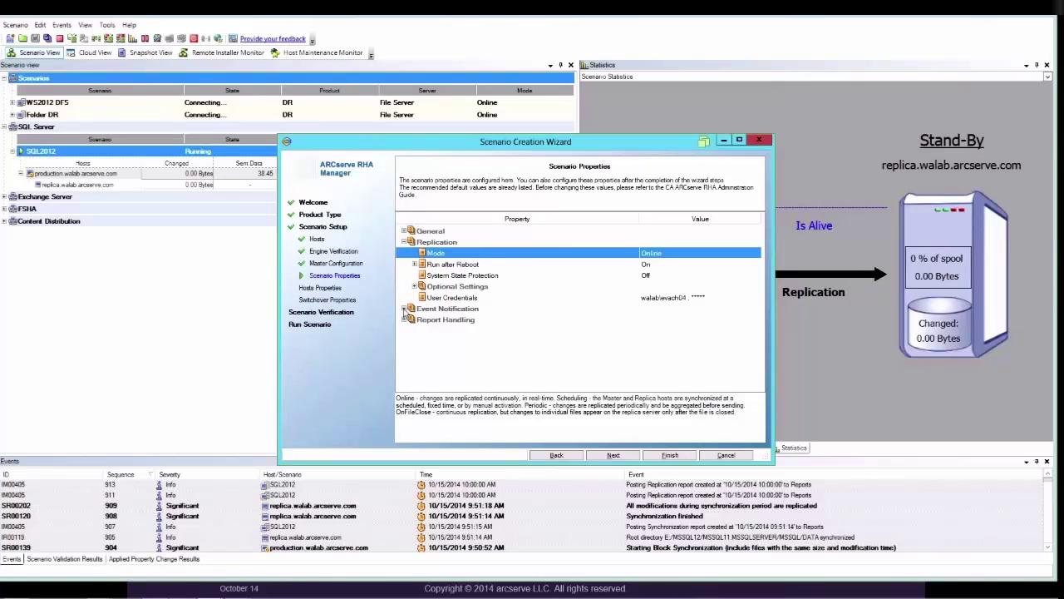
- Set event Notification to Off and continue to master and replica properties
{"action": "left_click", "coordinate": [403, 309]}
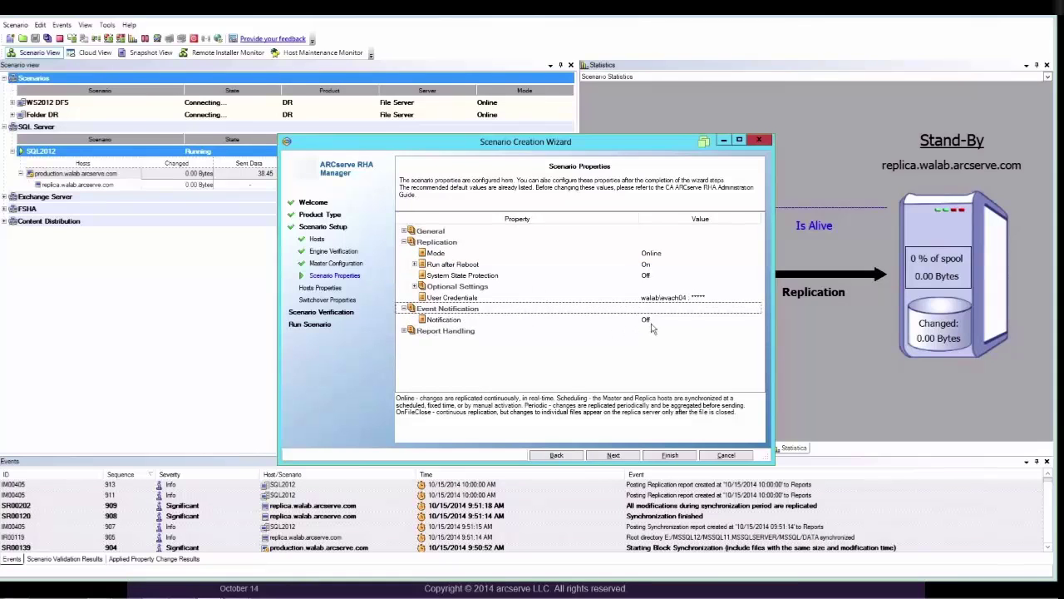
{"action": "left_click", "coordinate": [655, 325]}
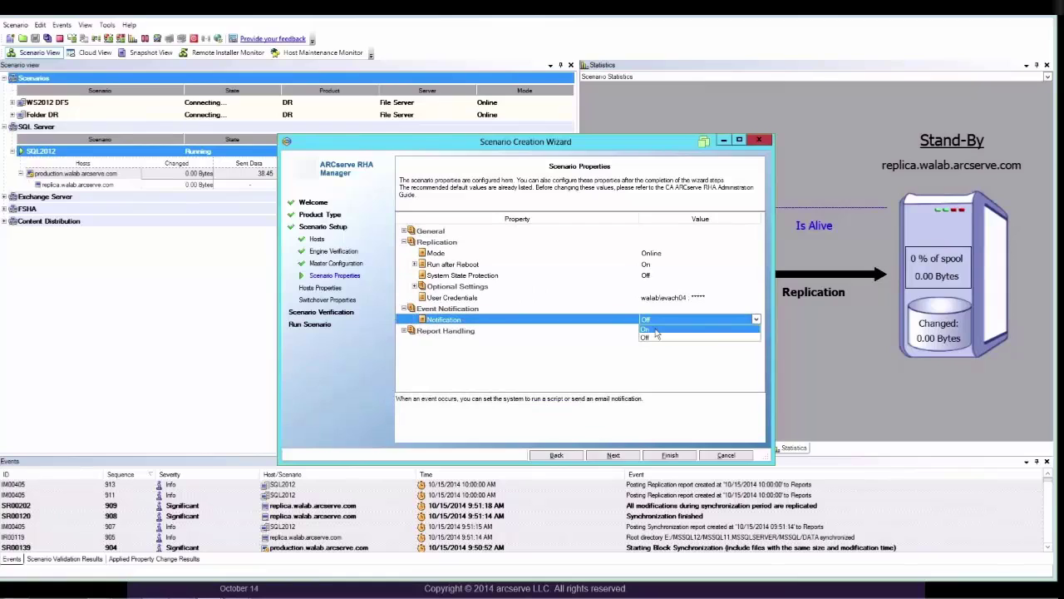
{"action": "left_click", "coordinate": [656, 332]}
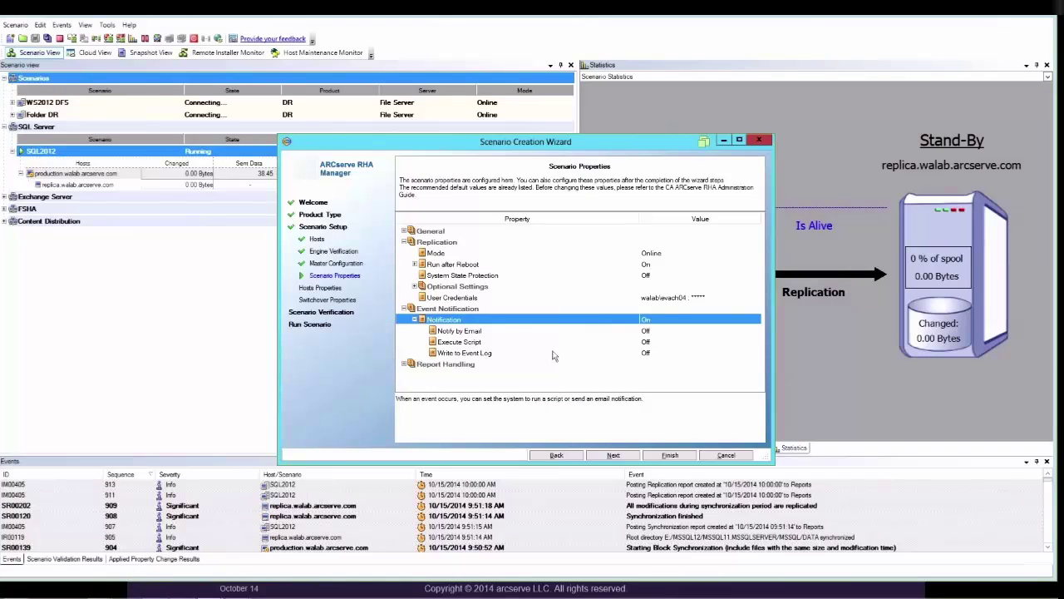
{"action": "left_click", "coordinate": [670, 323]}
{"action": "left_click", "coordinate": [667, 339]}
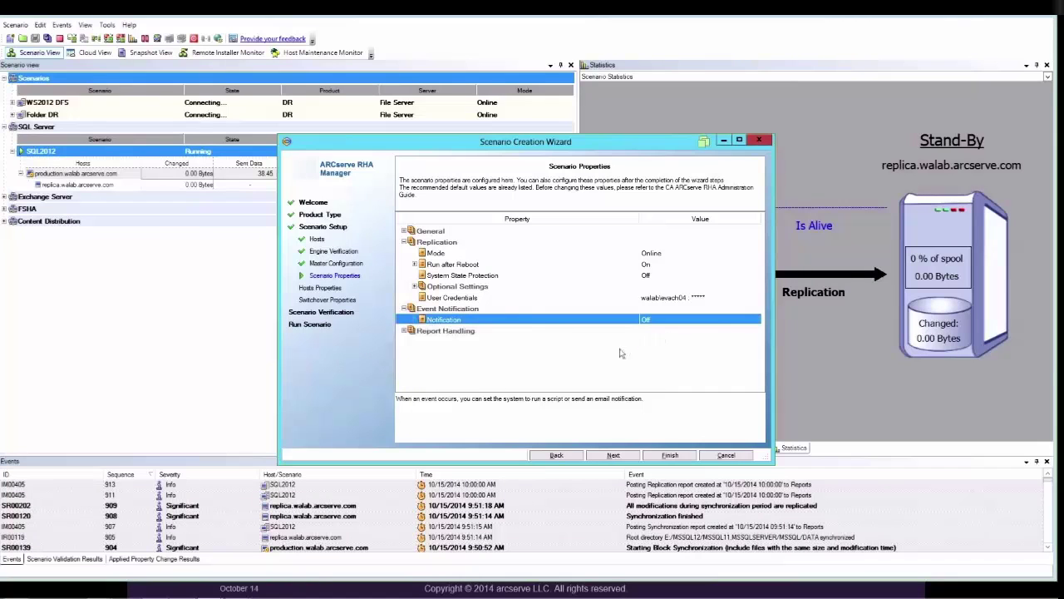
{"action": "left_click", "coordinate": [611, 456]}
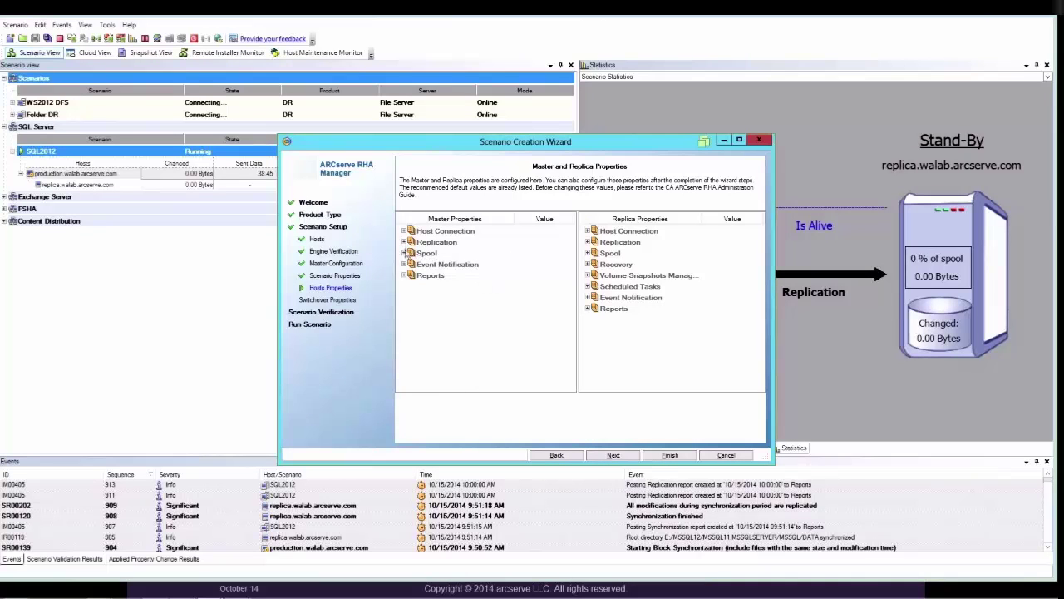
- Inspect the master's Spool Directory setting, then move on to the switchover properties
{"action": "left_click", "coordinate": [405, 253]}
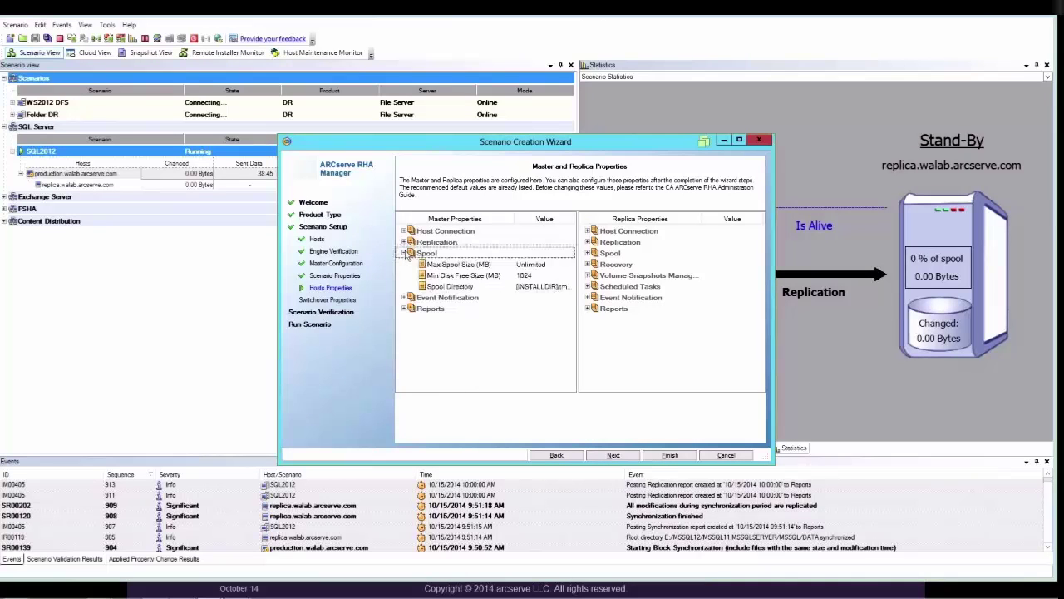
{"action": "left_click", "coordinate": [540, 286]}
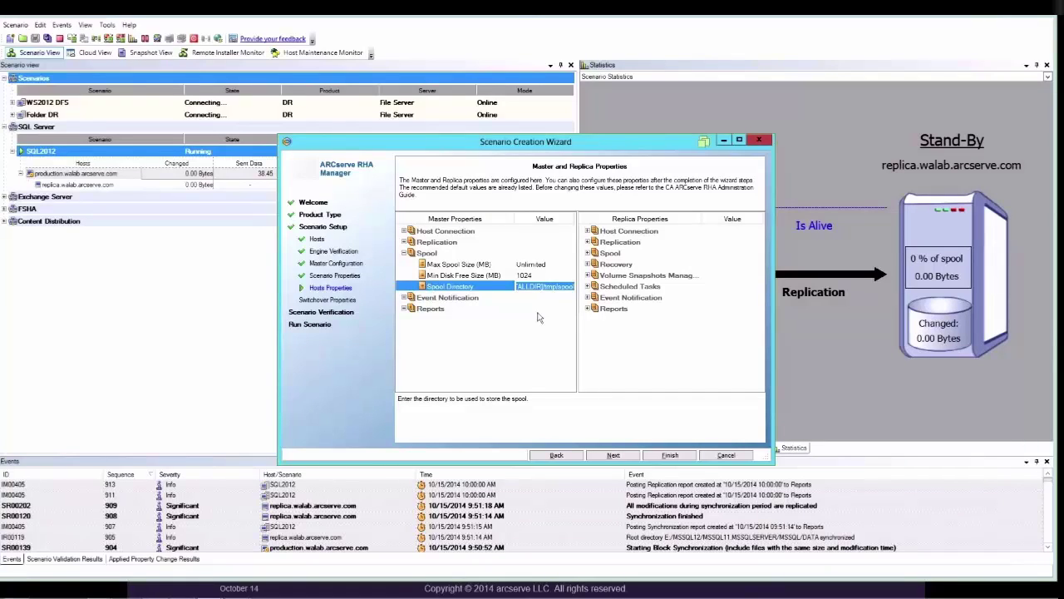
{"action": "left_click", "coordinate": [612, 455]}
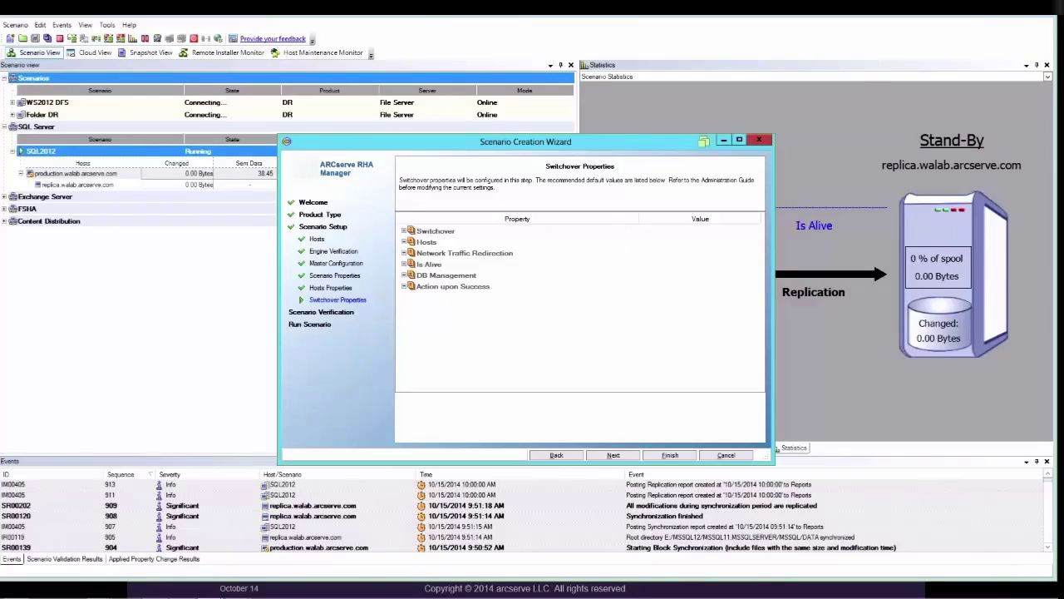
- Cancel the wizard, confirm exiting, and select the SQL Server scenario group
{"action": "left_click", "coordinate": [721, 457]}
{"action": "left_click", "coordinate": [543, 347]}
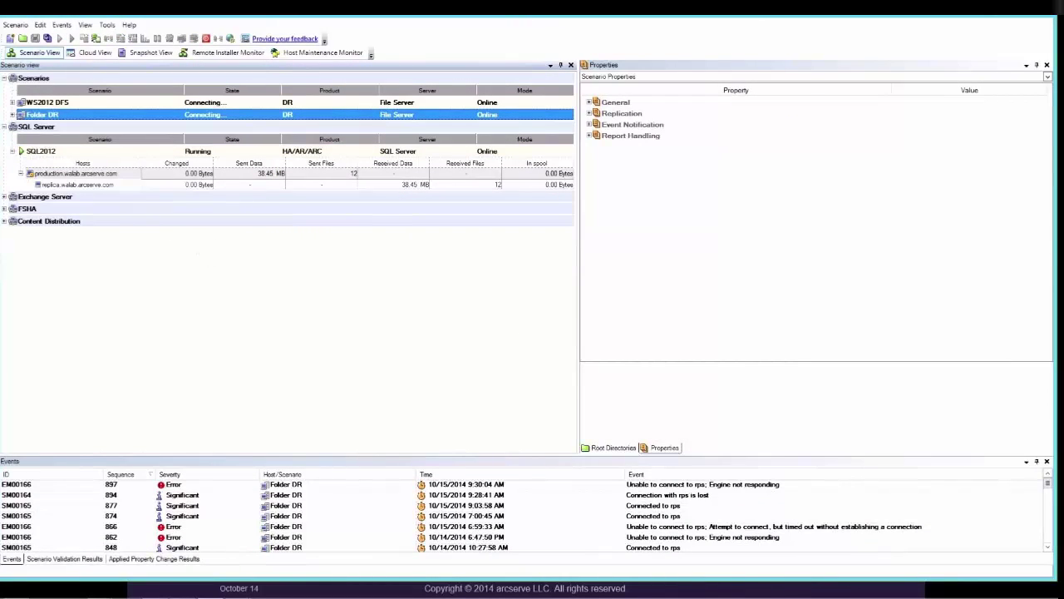
{"action": "left_click", "coordinate": [38, 127]}
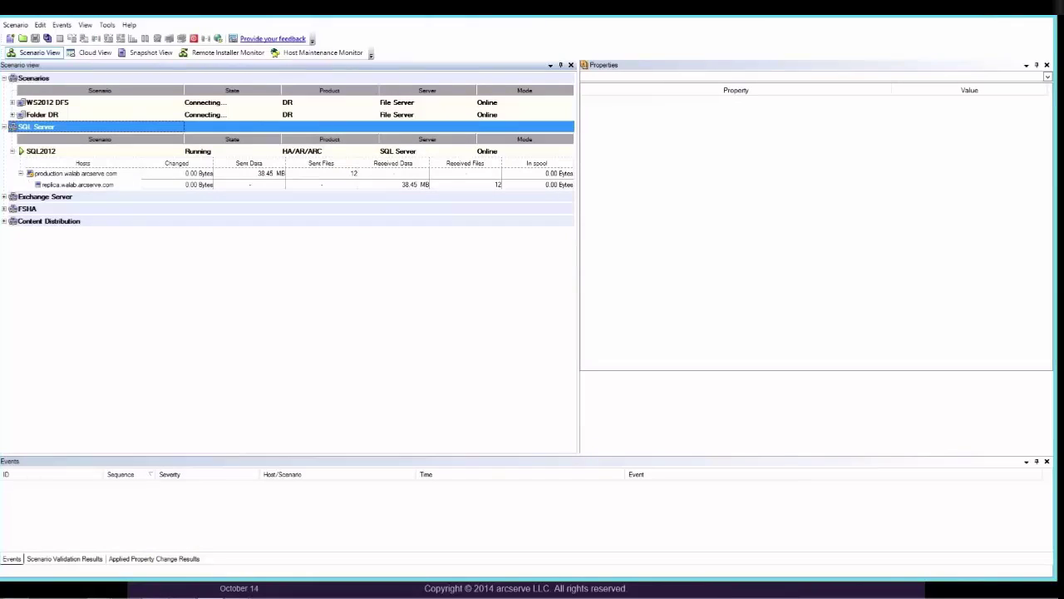
- Show SQL2012 statistics: production active, replica on stand-by, both spools at 0 bytes
{"action": "left_click", "coordinate": [60, 153]}
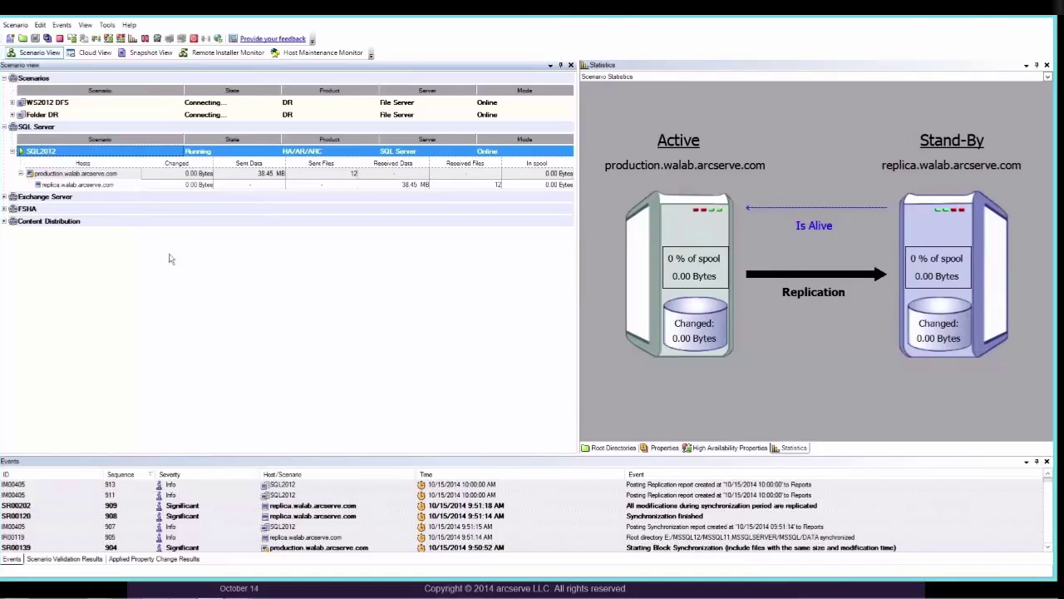
- Display the SQL DATA root directory, excluding tempdb.mdf and templog.ldf, including *.MDF/*.NDF/*.LDF/*.DAT
{"action": "left_click", "coordinate": [611, 447]}
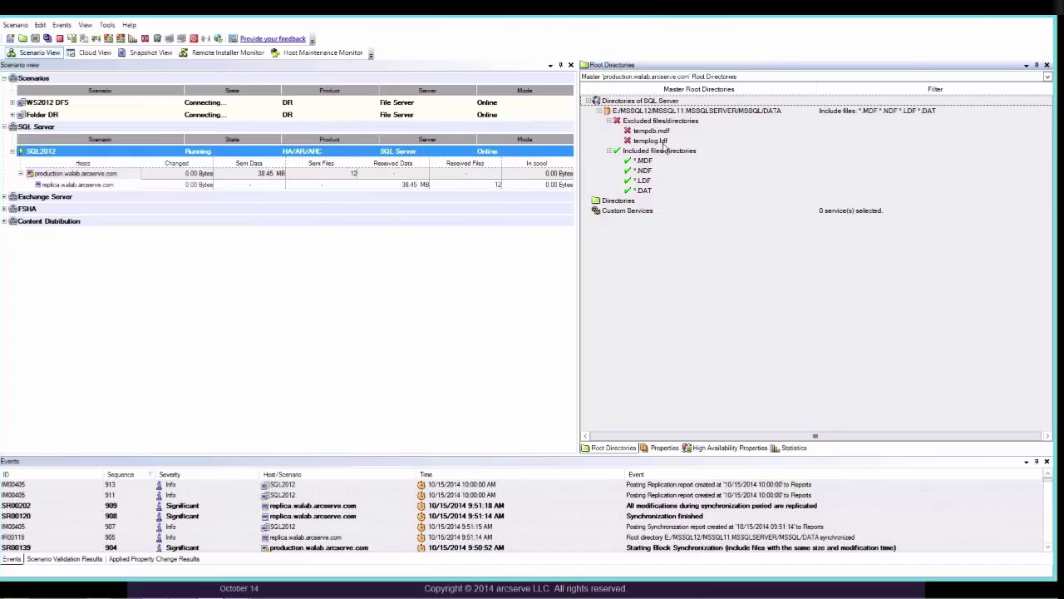
- Review the Replication and Event Notification properties, then show the High Availability properties
{"action": "left_click", "coordinate": [664, 447]}
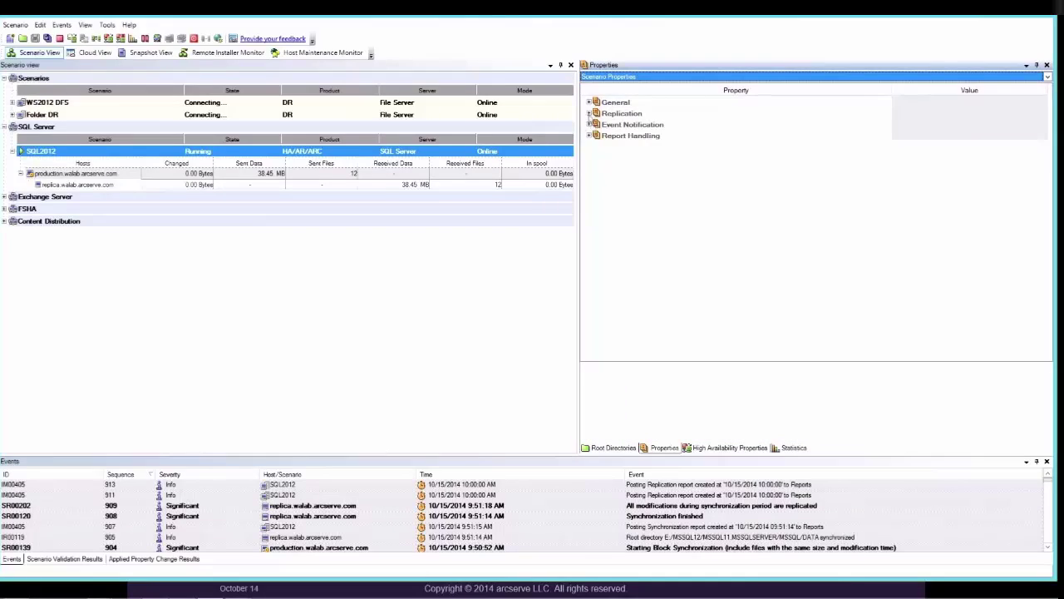
{"action": "left_click", "coordinate": [589, 113]}
{"action": "left_click", "coordinate": [589, 113]}
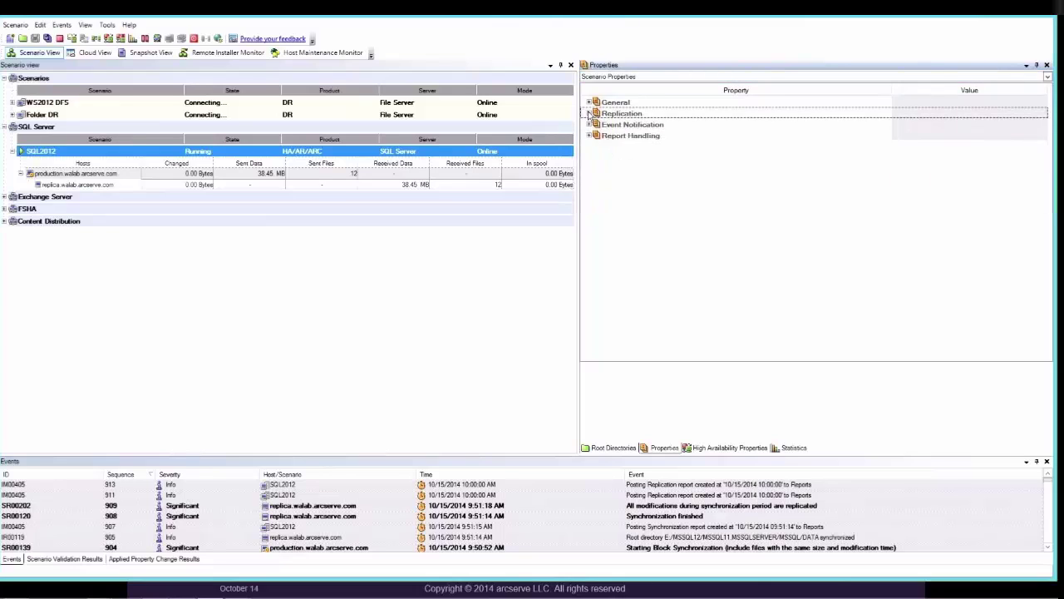
{"action": "left_click", "coordinate": [589, 113]}
{"action": "left_click", "coordinate": [589, 190]}
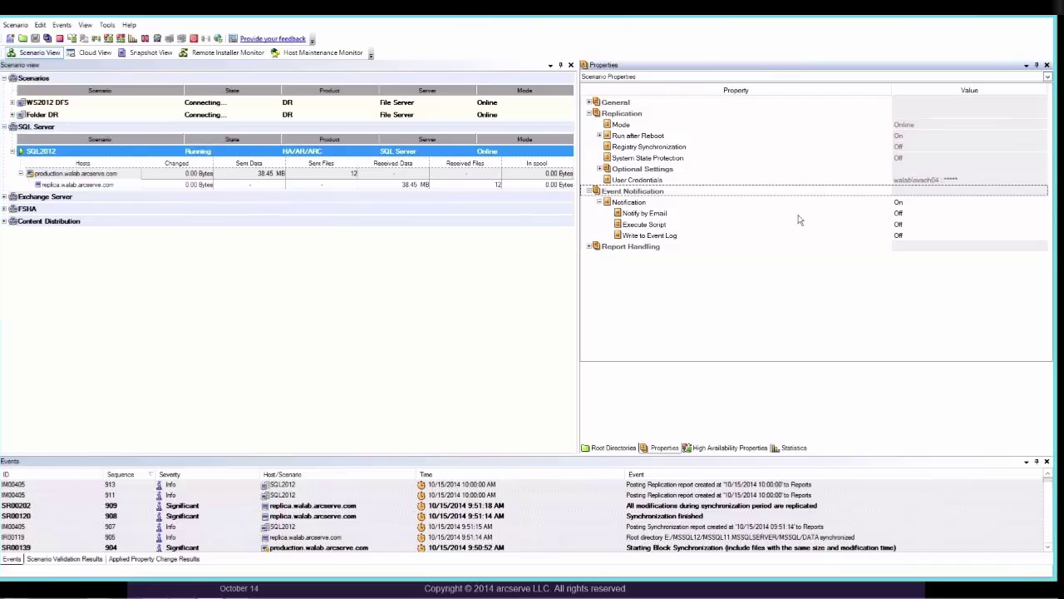
{"action": "left_click", "coordinate": [719, 449]}
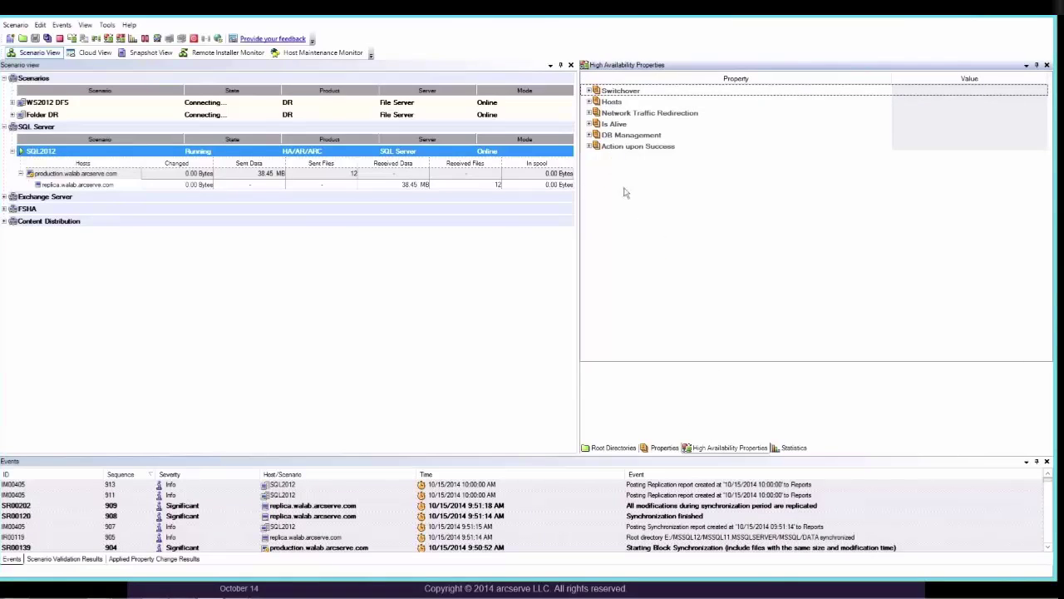
- Review the Switchover, Hosts and Network Traffic Redirection high availability settings
{"action": "left_click", "coordinate": [589, 91]}
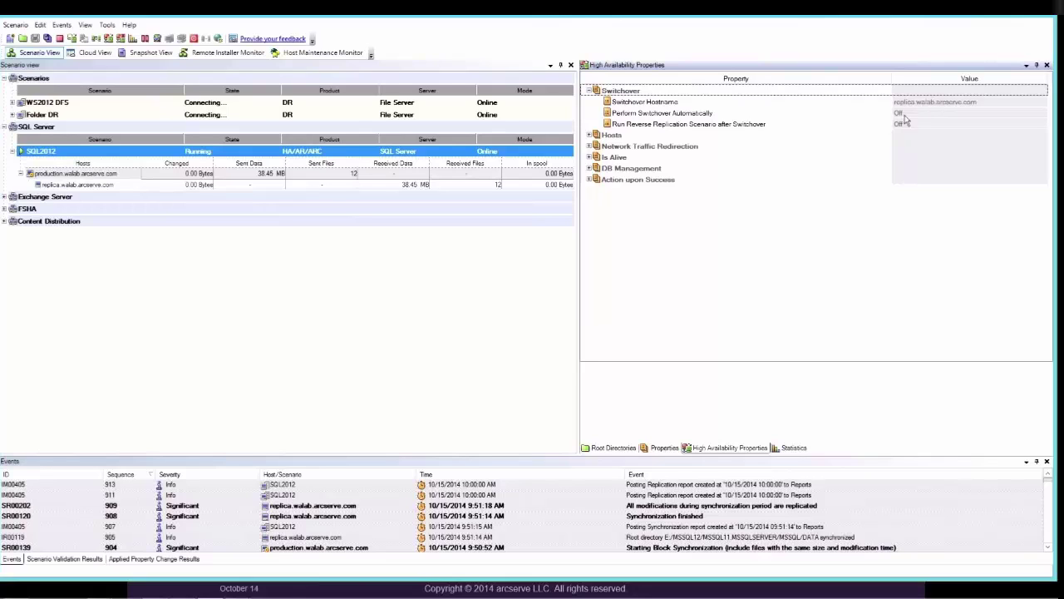
{"action": "left_click", "coordinate": [874, 116]}
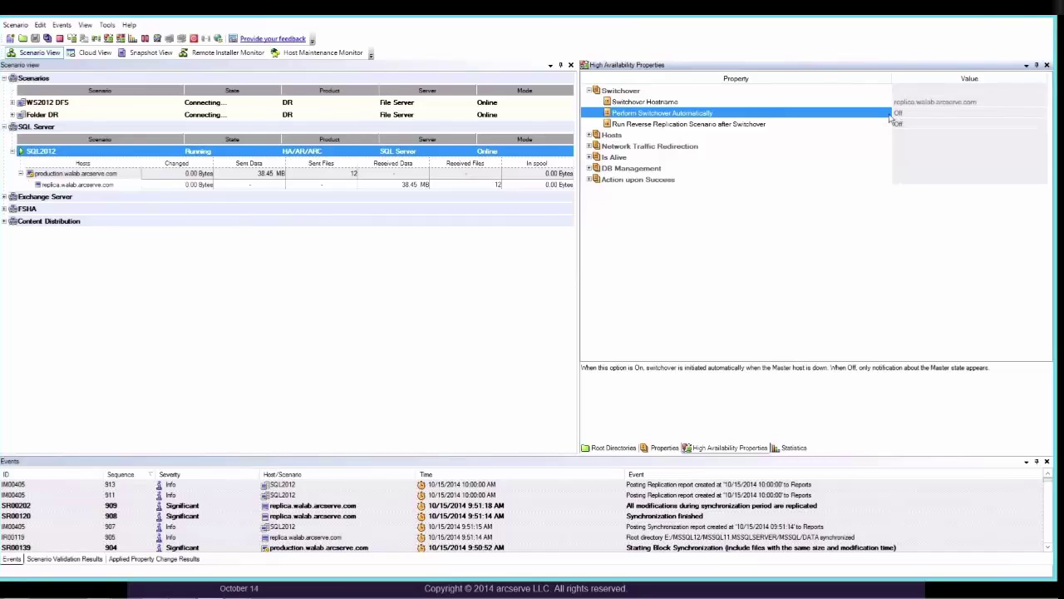
{"action": "left_click", "coordinate": [590, 136]}
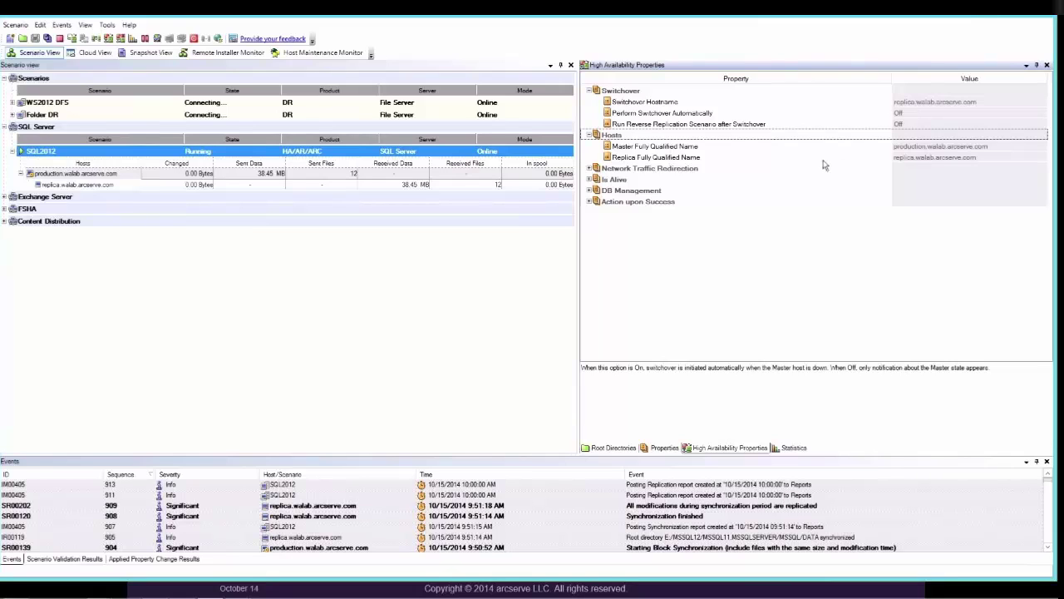
{"action": "left_click", "coordinate": [589, 169]}
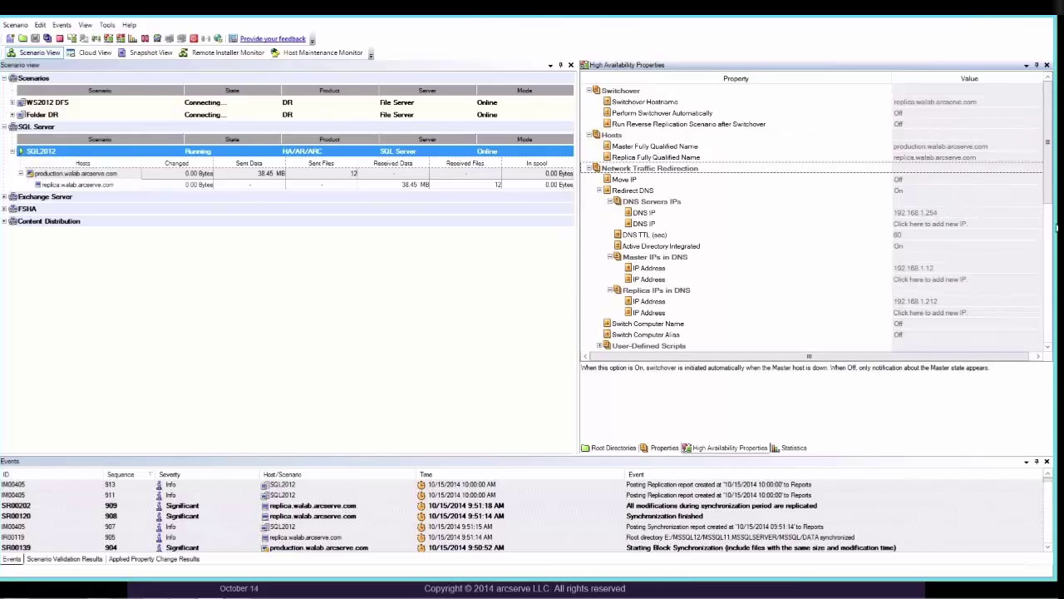
{"action": "left_click_drag", "start_coordinate": [1049, 211], "coordinate": [1051, 225]}
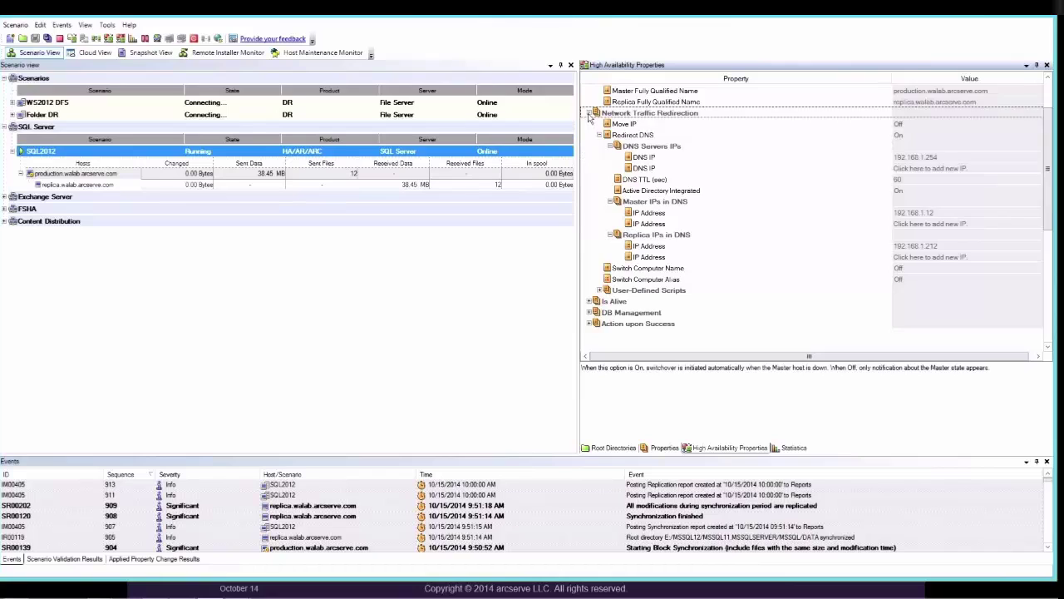
- Check the Is Alive and DB Management settings, then show the production host's properties
{"action": "left_click", "coordinate": [589, 113]}
{"action": "left_click", "coordinate": [590, 180]}
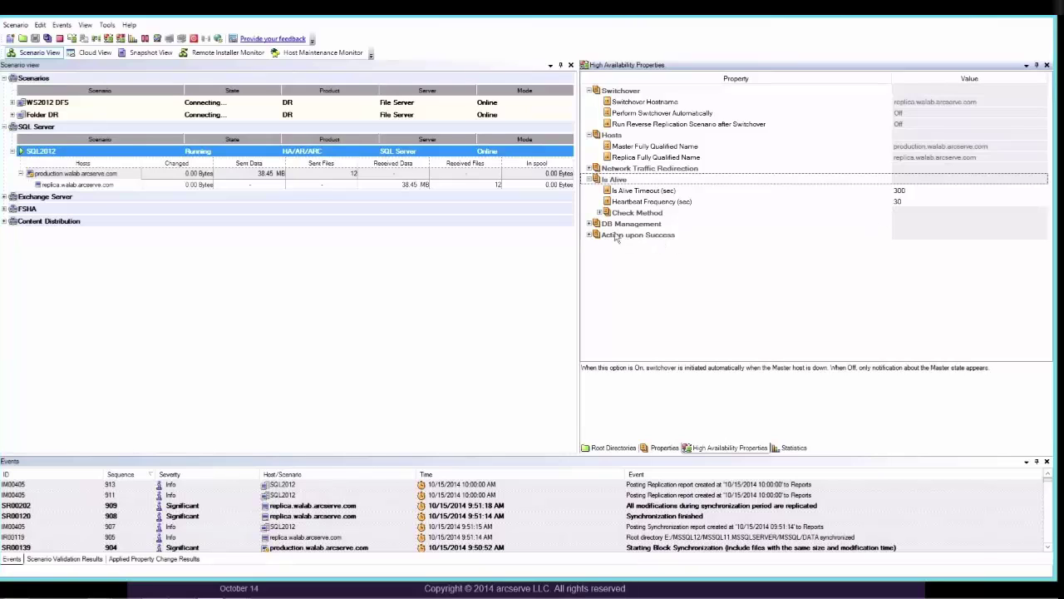
{"action": "left_click", "coordinate": [589, 224]}
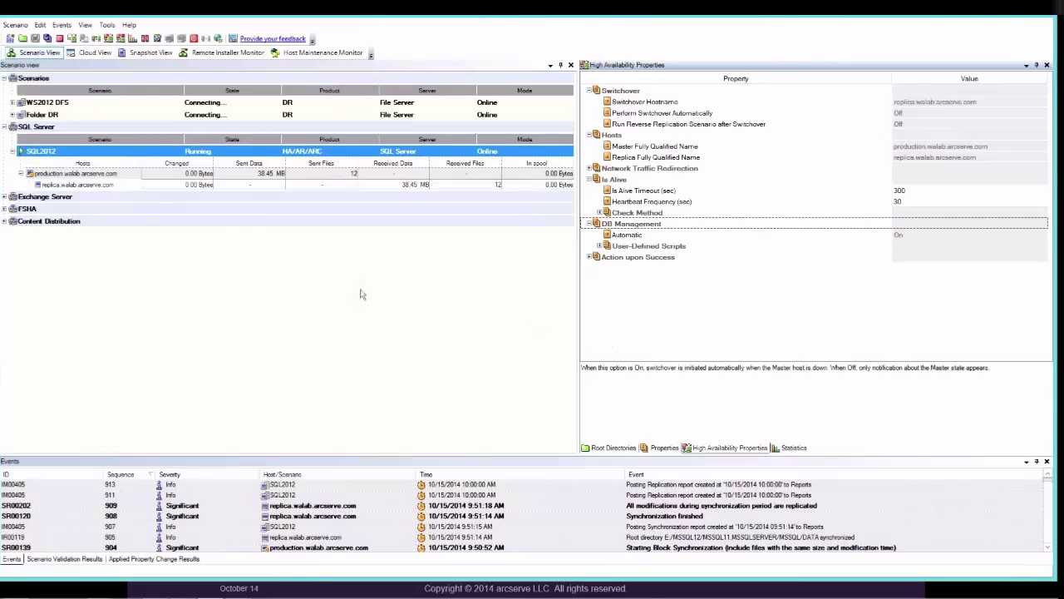
{"action": "left_click", "coordinate": [104, 175]}
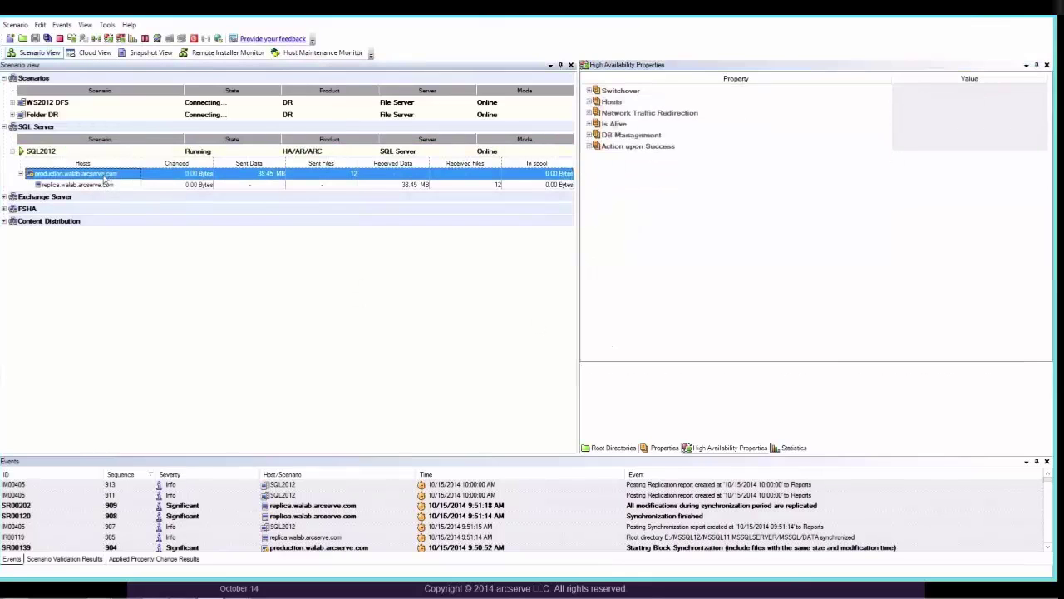
- Expand and collapse the Hosts, Network Traffic Redirection and DB Management property groups
{"action": "left_click", "coordinate": [589, 102]}
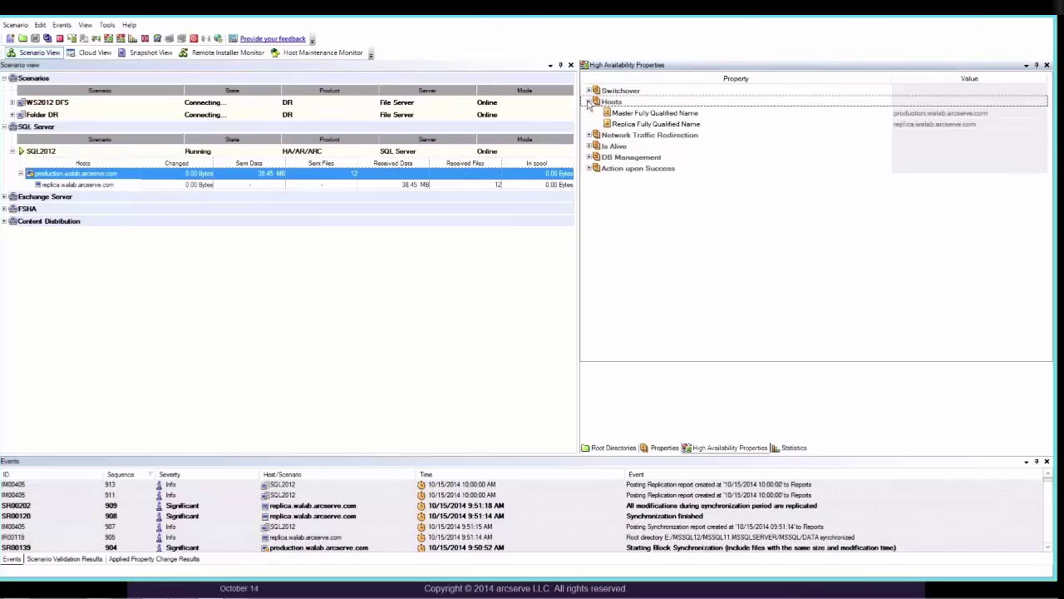
{"action": "left_click", "coordinate": [589, 101]}
{"action": "left_click", "coordinate": [589, 113]}
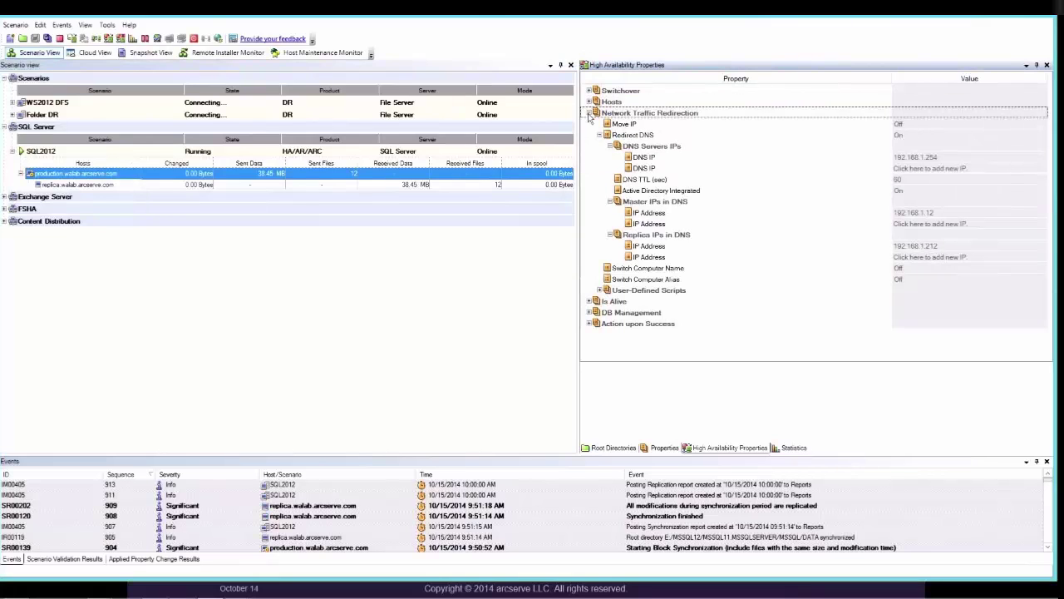
{"action": "left_click", "coordinate": [589, 113]}
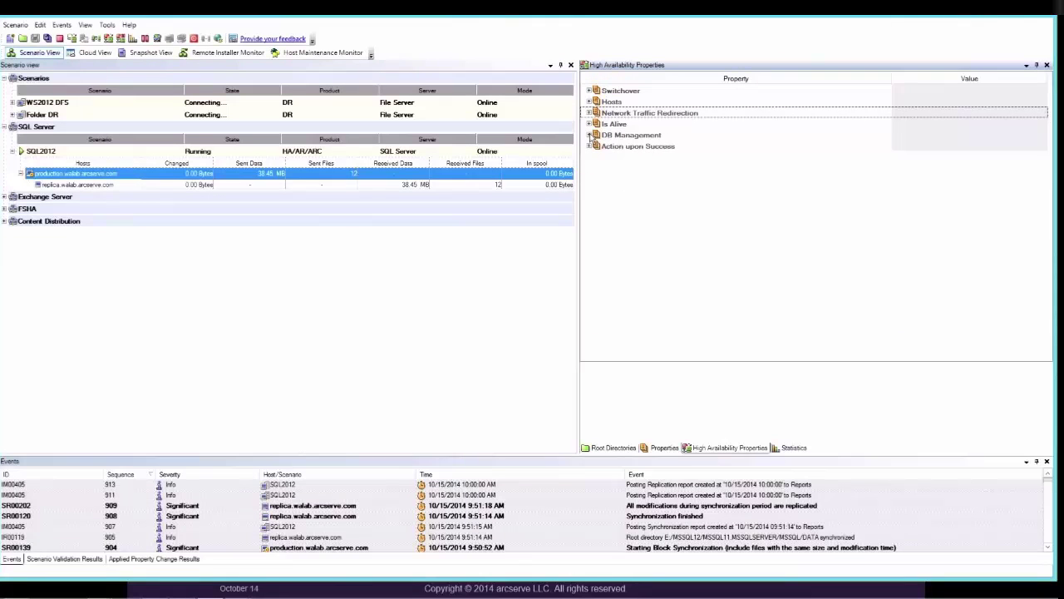
{"action": "left_click", "coordinate": [589, 135]}
{"action": "left_click", "coordinate": [589, 134]}
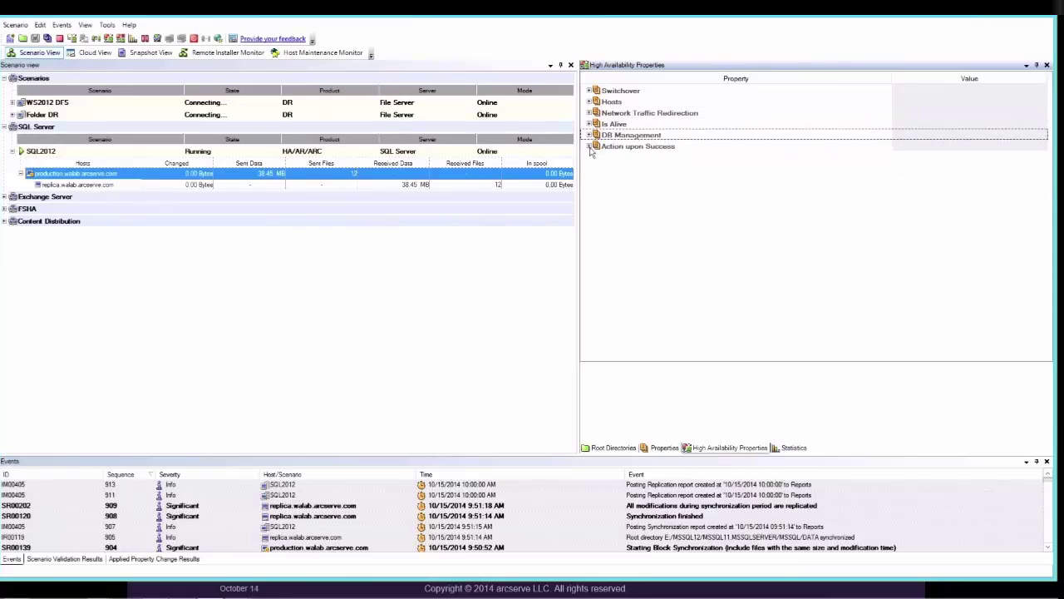
- Expand Action upon Success, then show replica.walab.arcserve.com's root directories mapped to the master's DATA folder
{"action": "left_click", "coordinate": [589, 146]}
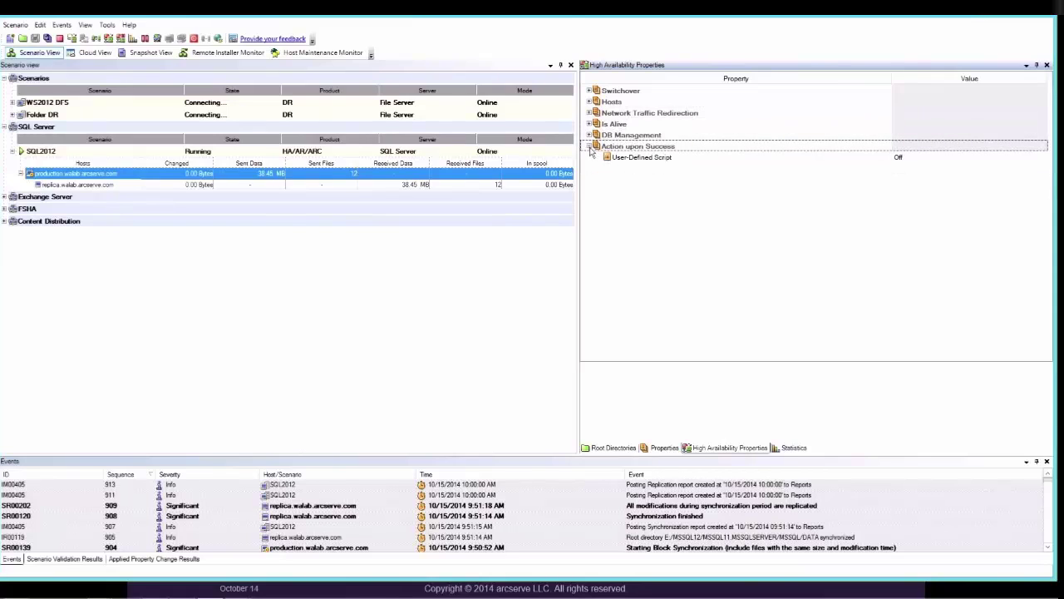
{"action": "left_click", "coordinate": [56, 184]}
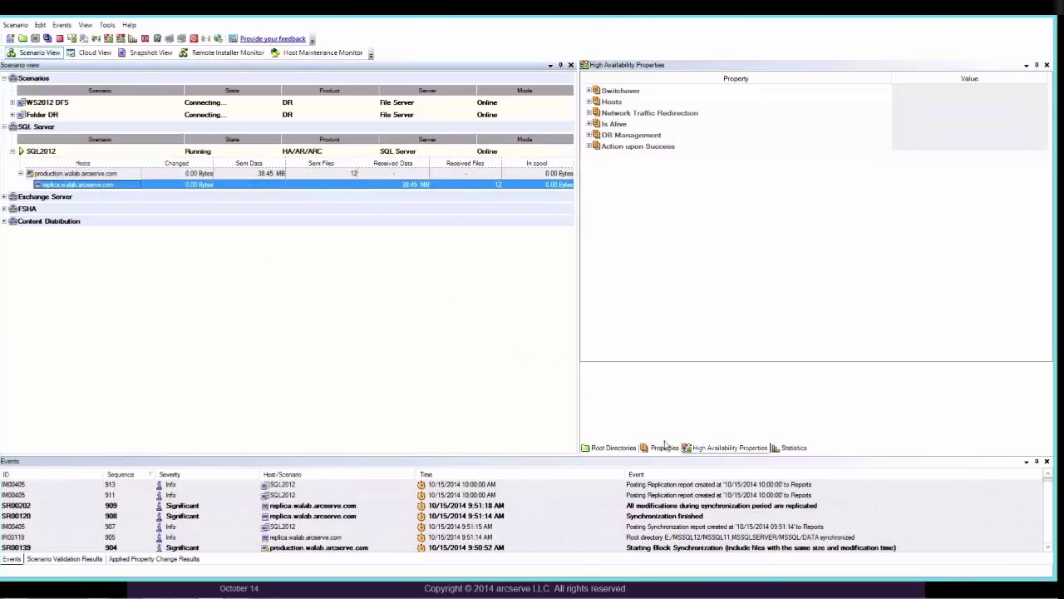
{"action": "left_click", "coordinate": [636, 452]}
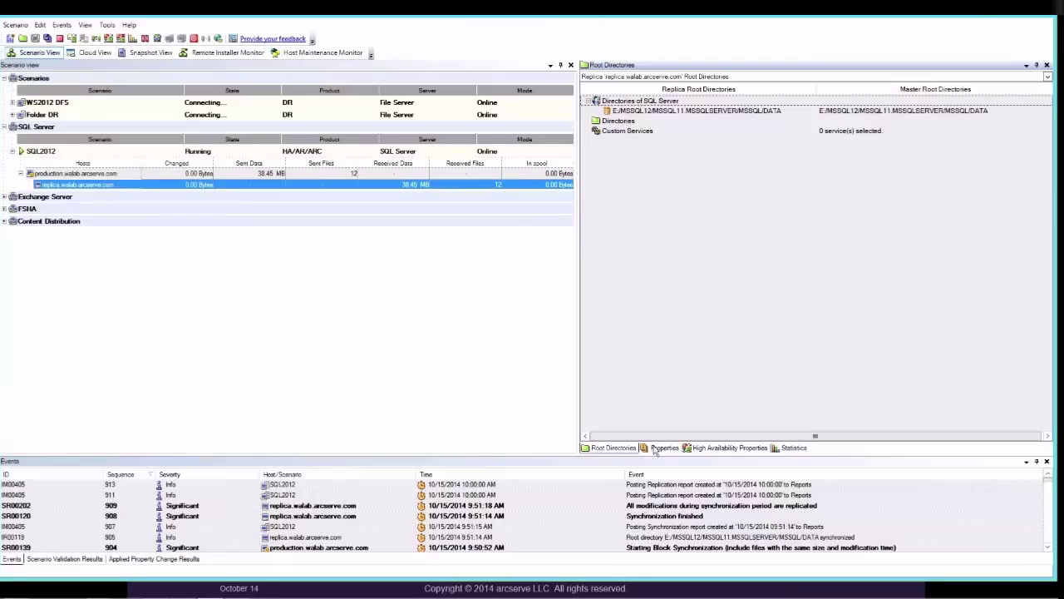
- Check the replica's CA ARCserve Tasks and High Availability properties, then display its replication statistics
{"action": "left_click", "coordinate": [657, 449]}
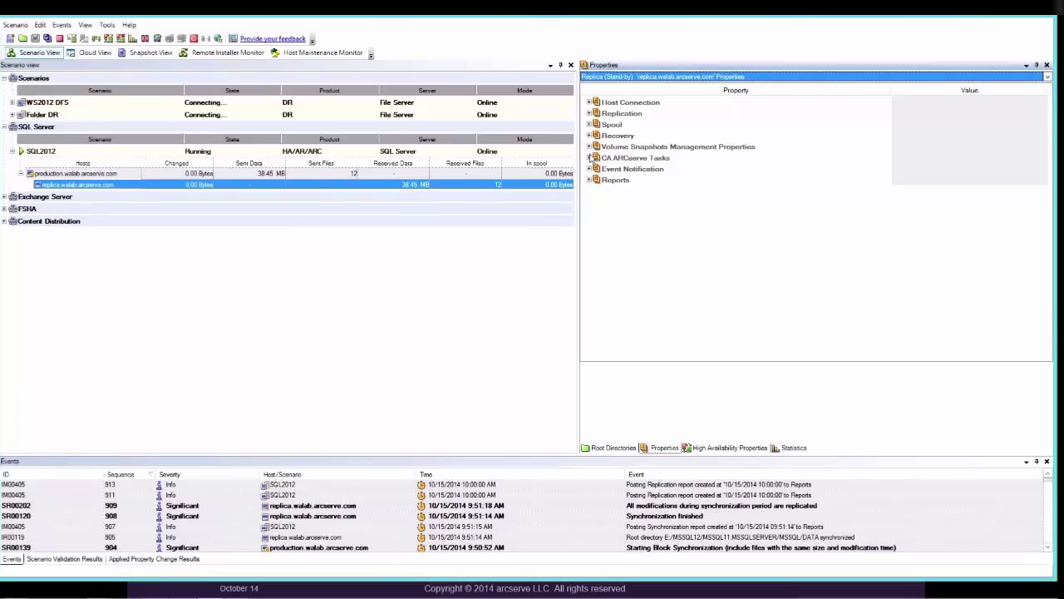
{"action": "left_click", "coordinate": [591, 158]}
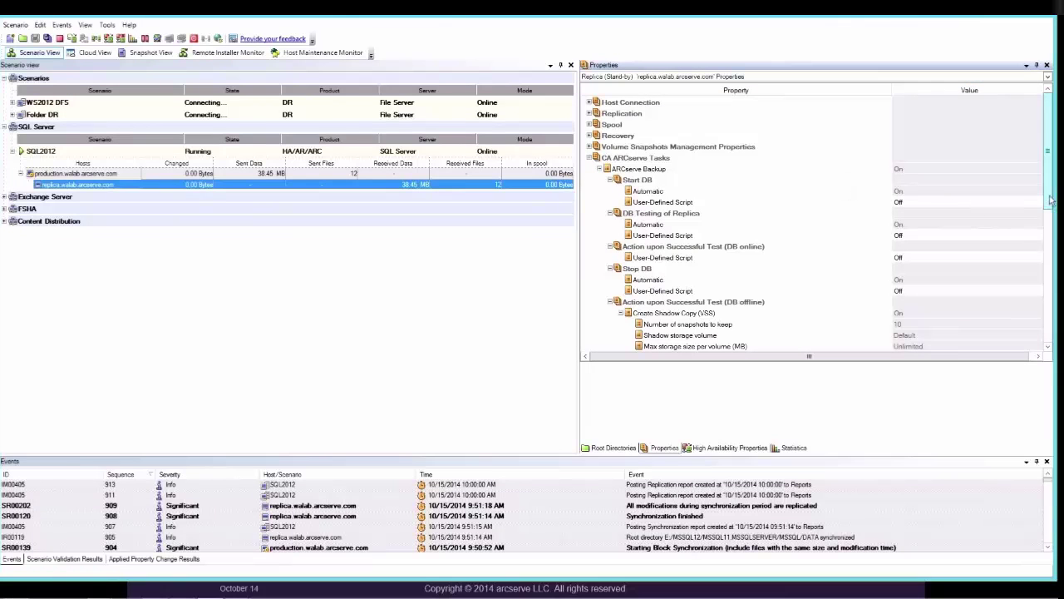
{"action": "left_click_drag", "start_coordinate": [1051, 206], "coordinate": [1052, 217]}
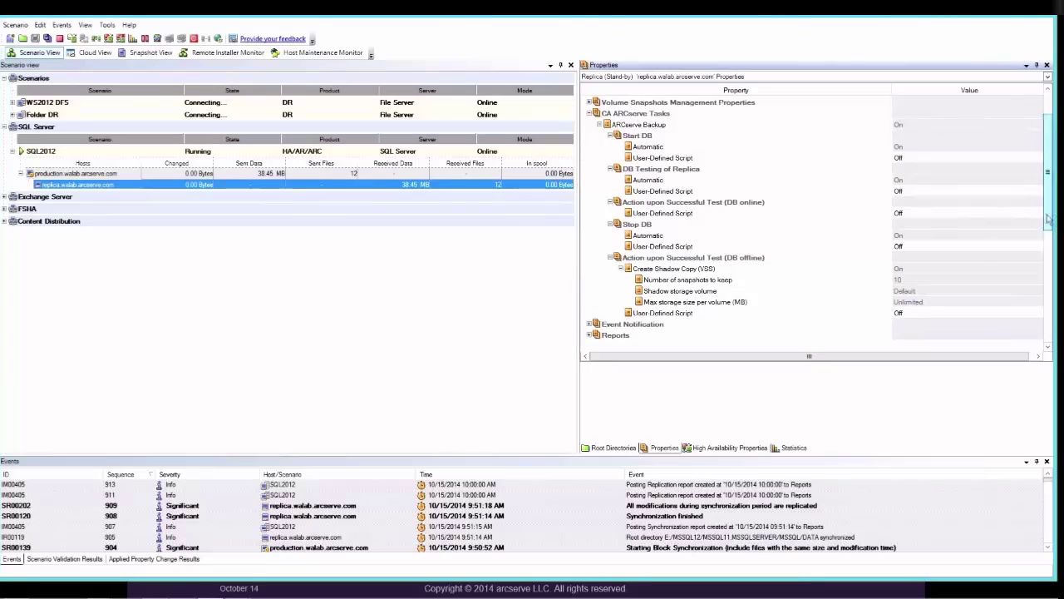
{"action": "left_click", "coordinate": [729, 447]}
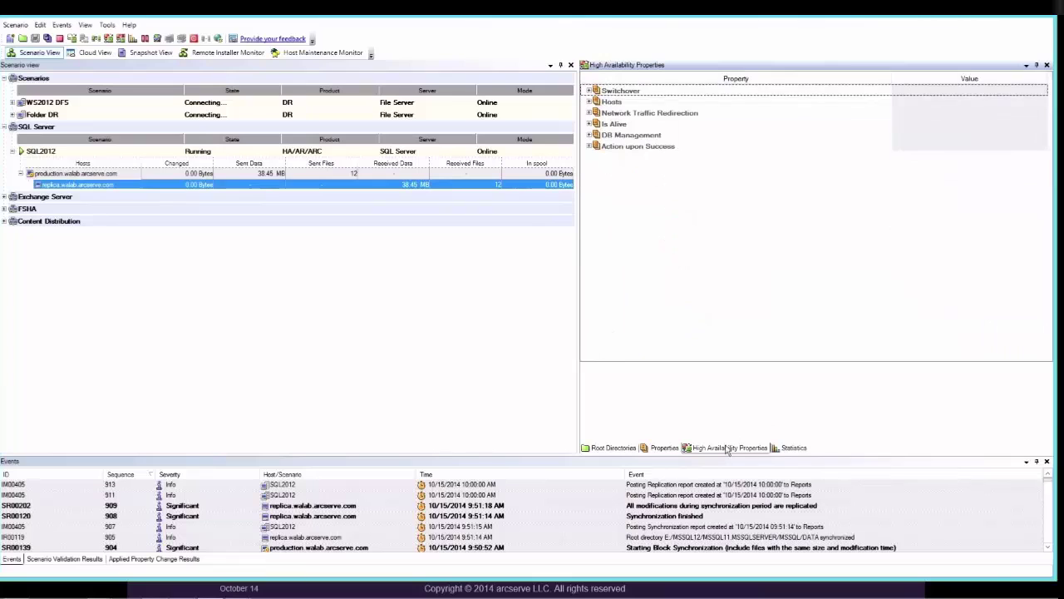
{"action": "left_click", "coordinate": [787, 449]}
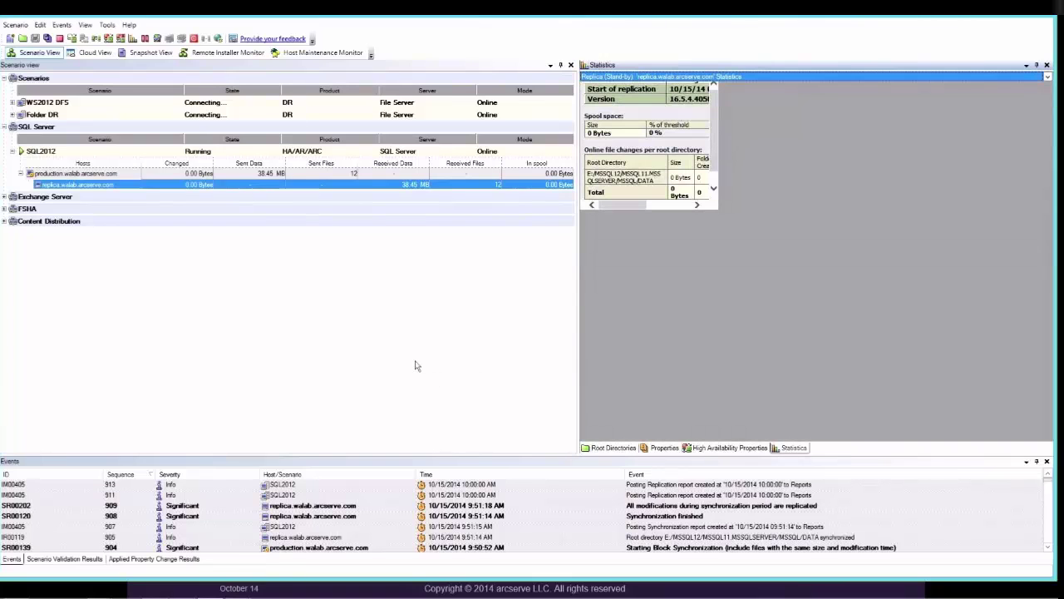
- Inspect production's synchronization statistics and replication events, then return to the SQL2012 active/stand-by overview
{"action": "left_click", "coordinate": [714, 189]}
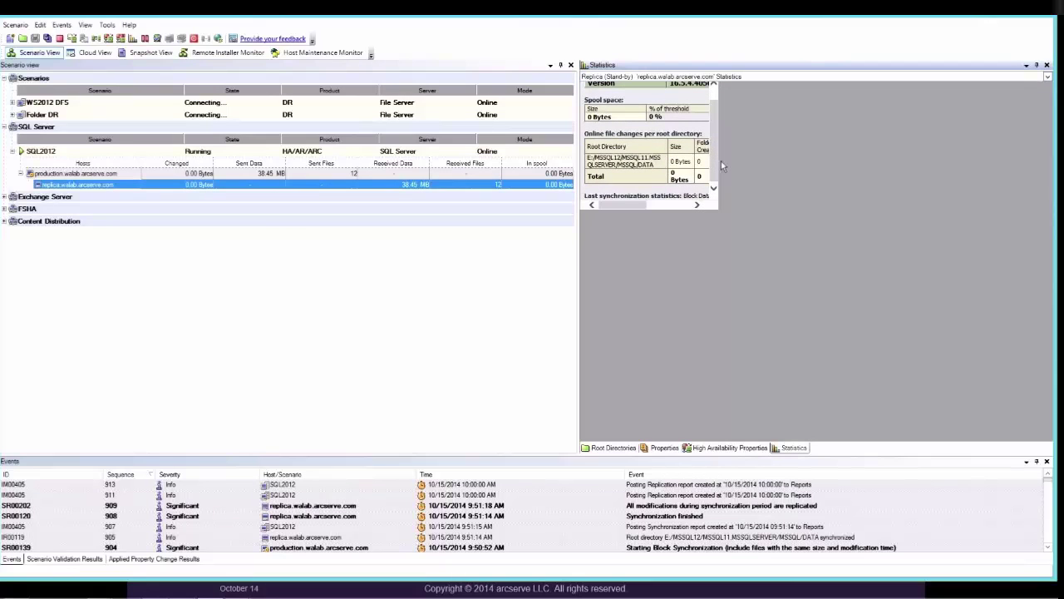
{"action": "left_click", "coordinate": [132, 173]}
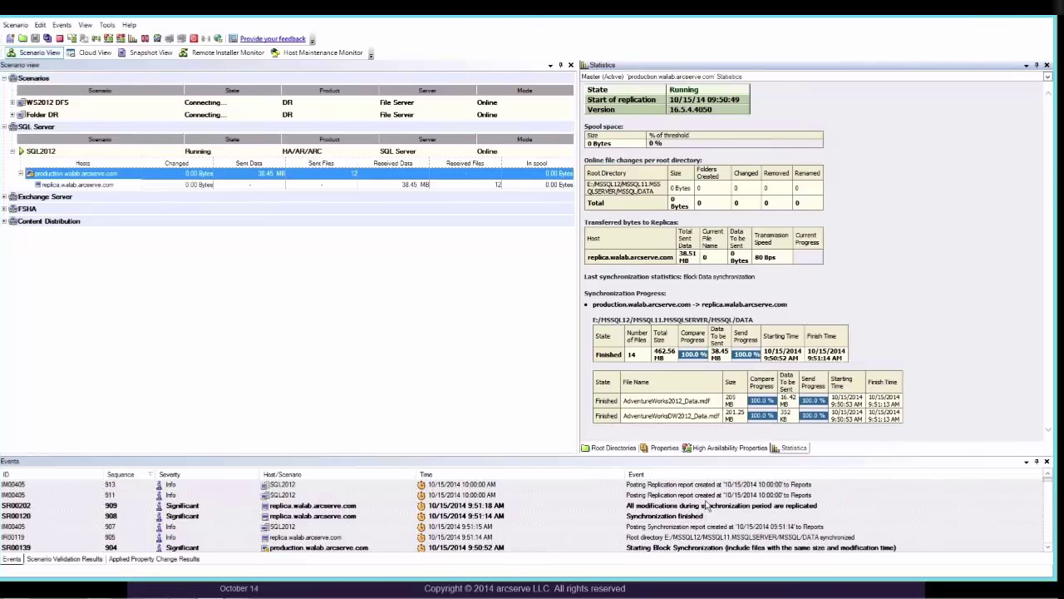
{"action": "left_click", "coordinate": [705, 505]}
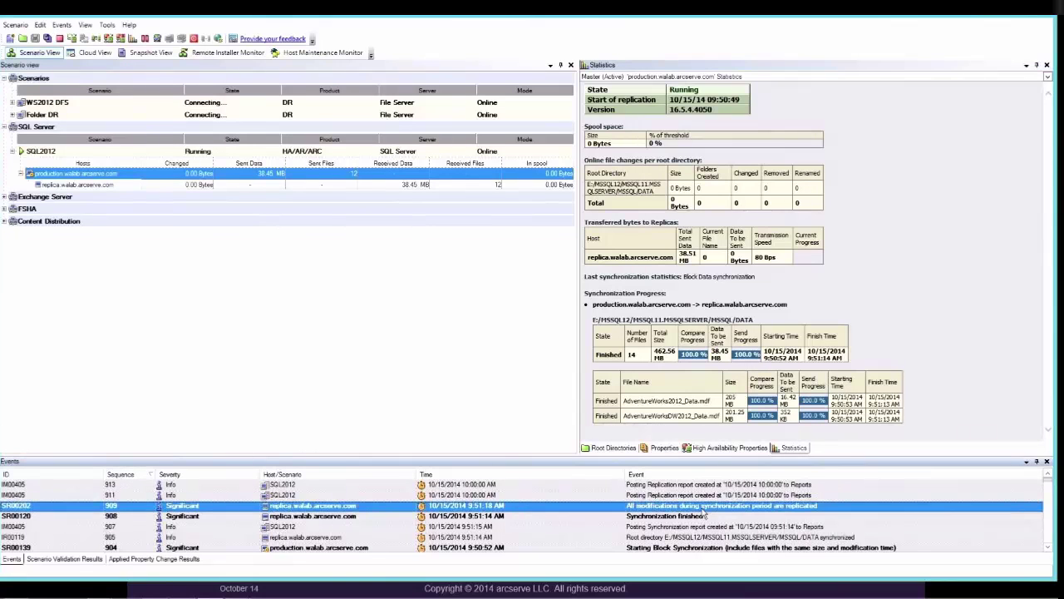
{"action": "key", "text": "Up"}
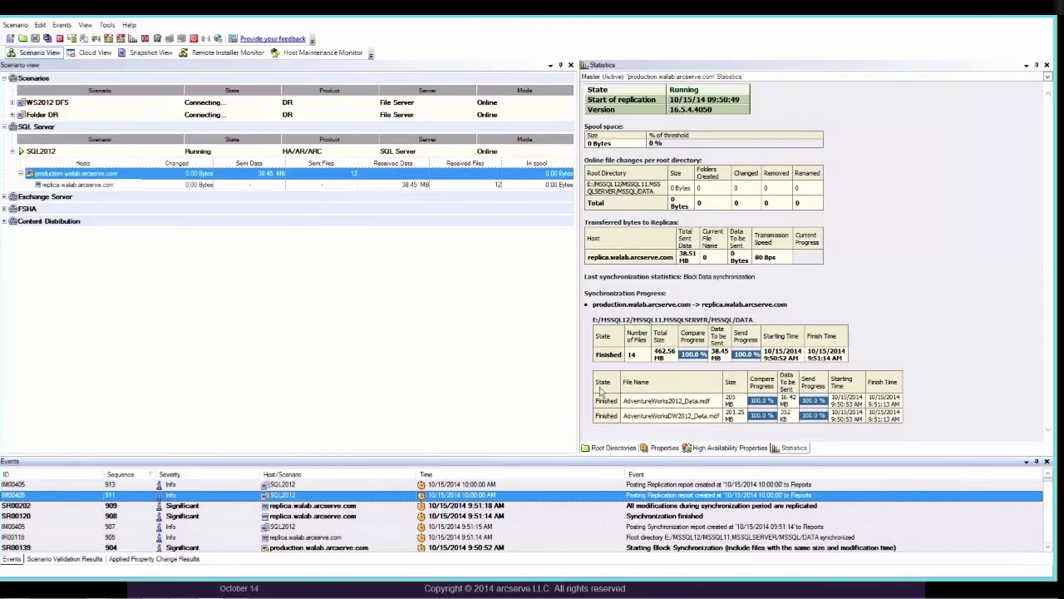
{"action": "left_click", "coordinate": [75, 153]}
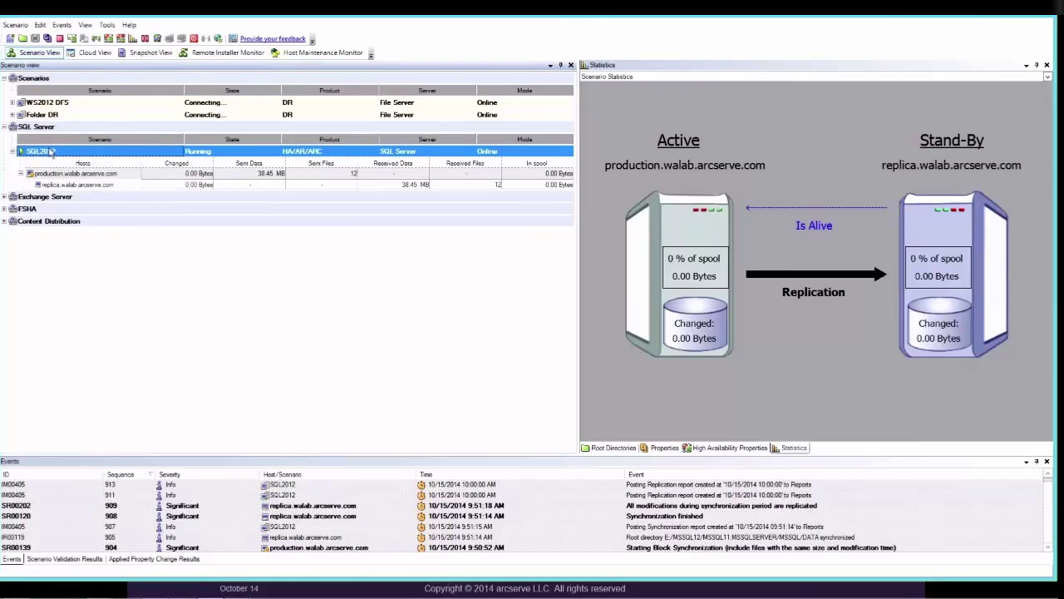
{"action": "right_click", "coordinate": [52, 151]}
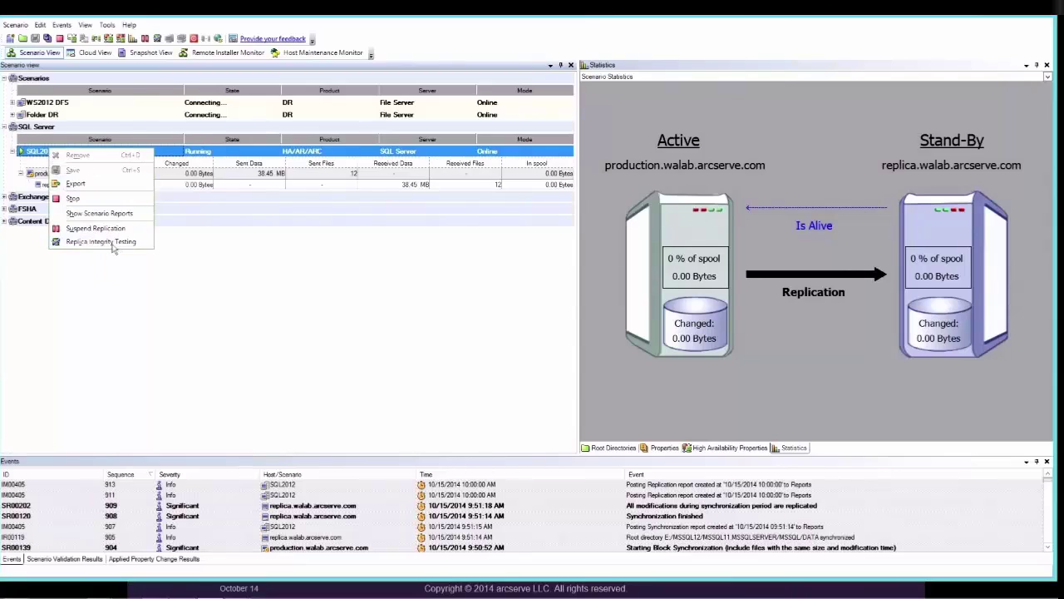
{"action": "left_click", "coordinate": [113, 246]}
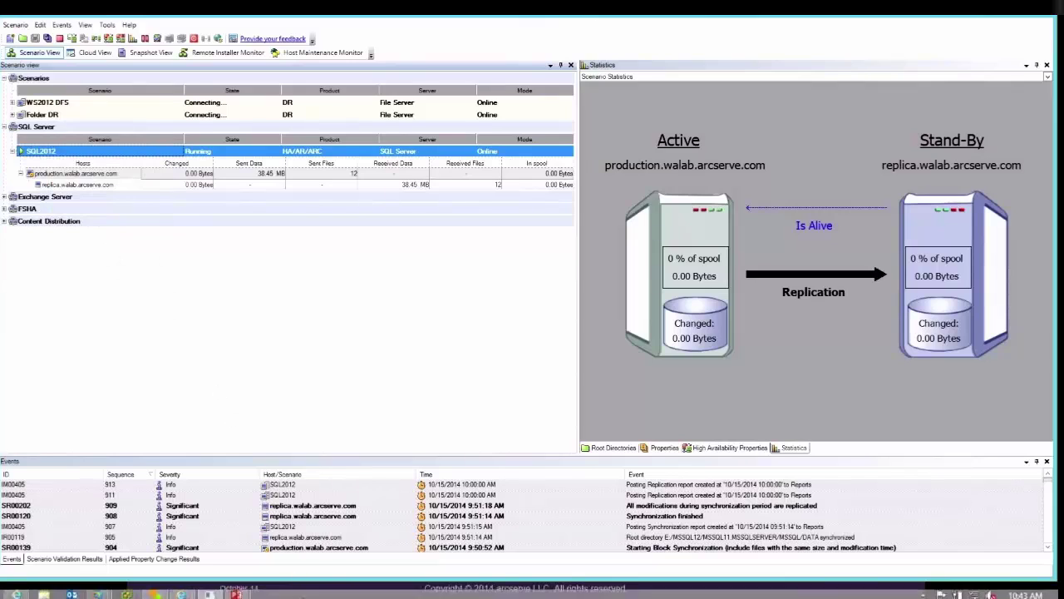
{"action": "right_click", "coordinate": [61, 155]}
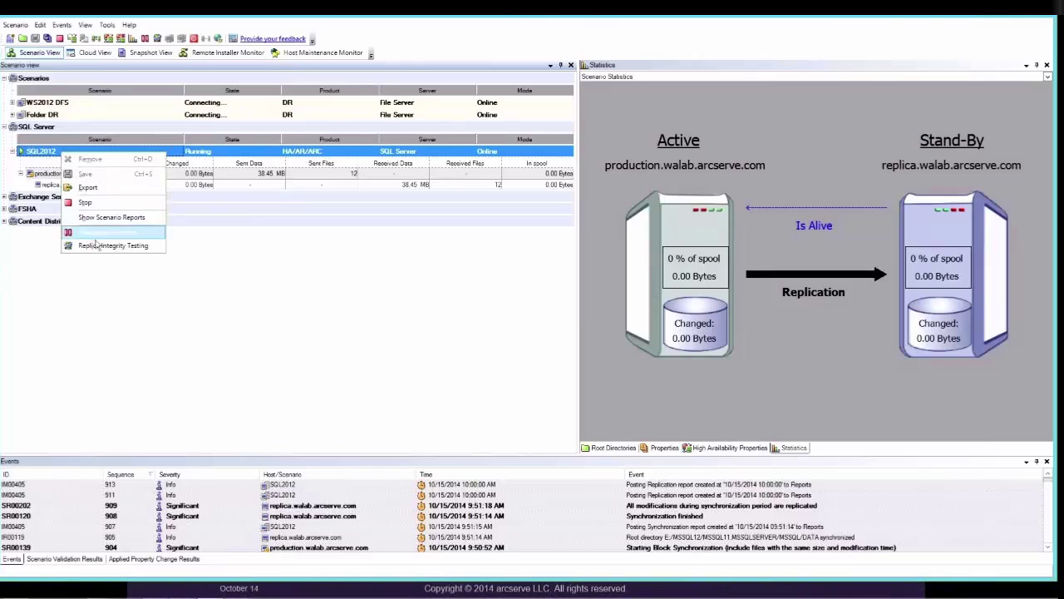
{"action": "left_click", "coordinate": [442, 300]}
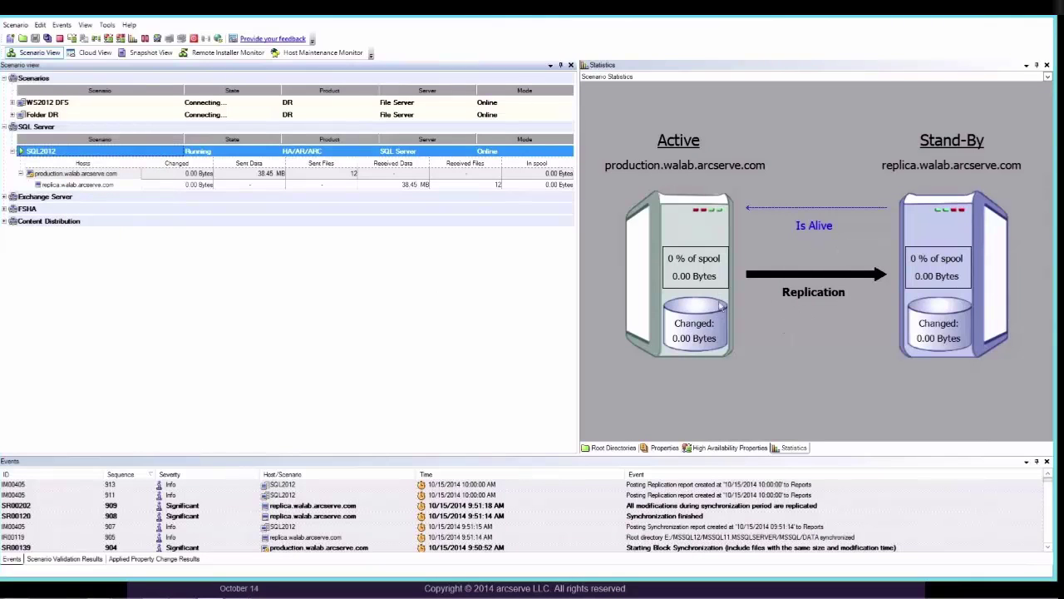
{"action": "right_click", "coordinate": [61, 156]}
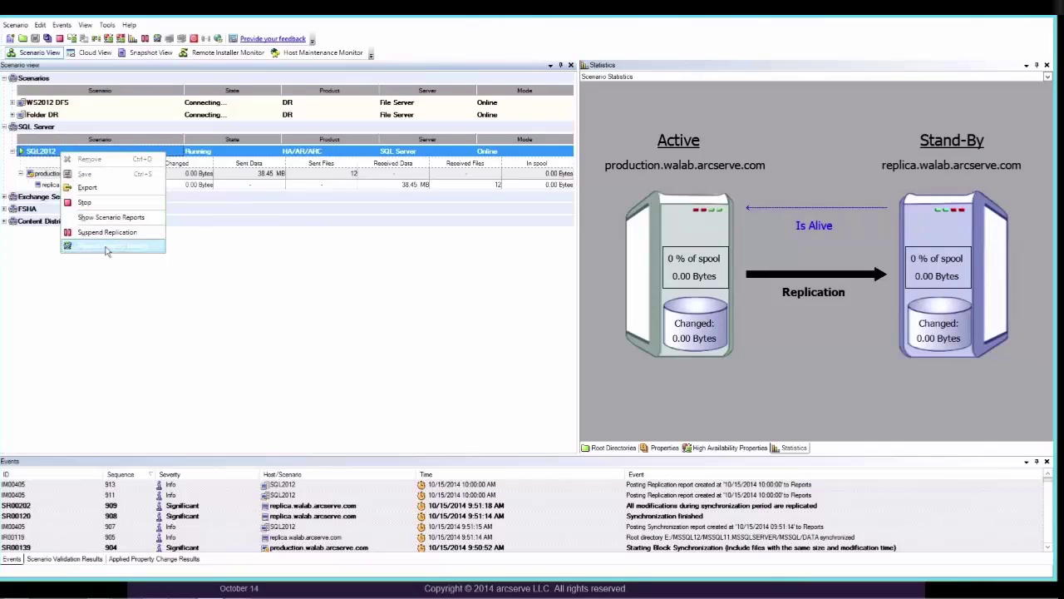
{"action": "left_click", "coordinate": [174, 278]}
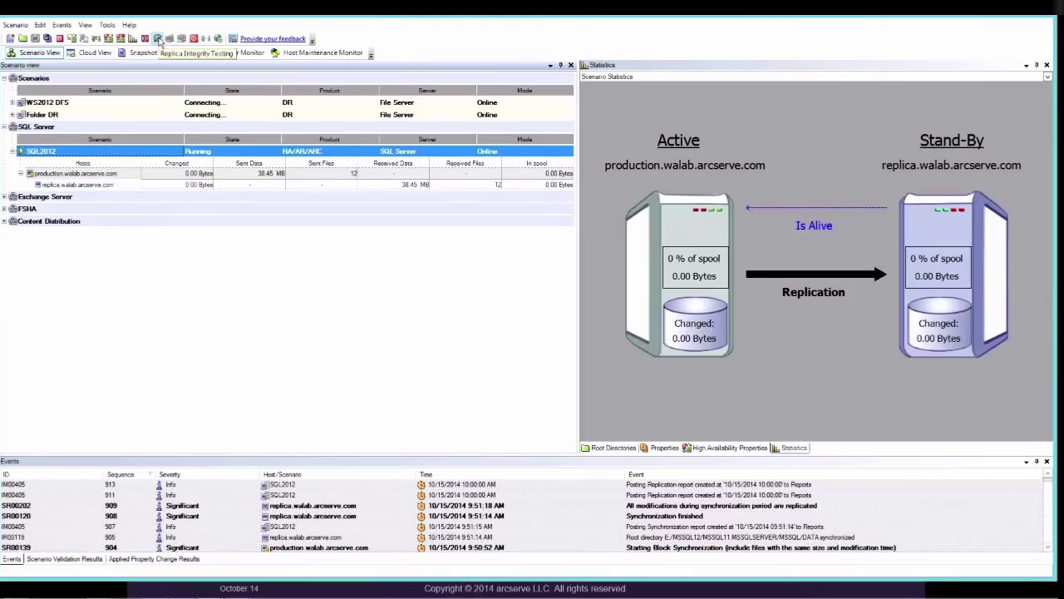
- Review the Replica Integrity Testing options and start testing on the SQL2012 stand-by replica
{"action": "left_click", "coordinate": [158, 39]}
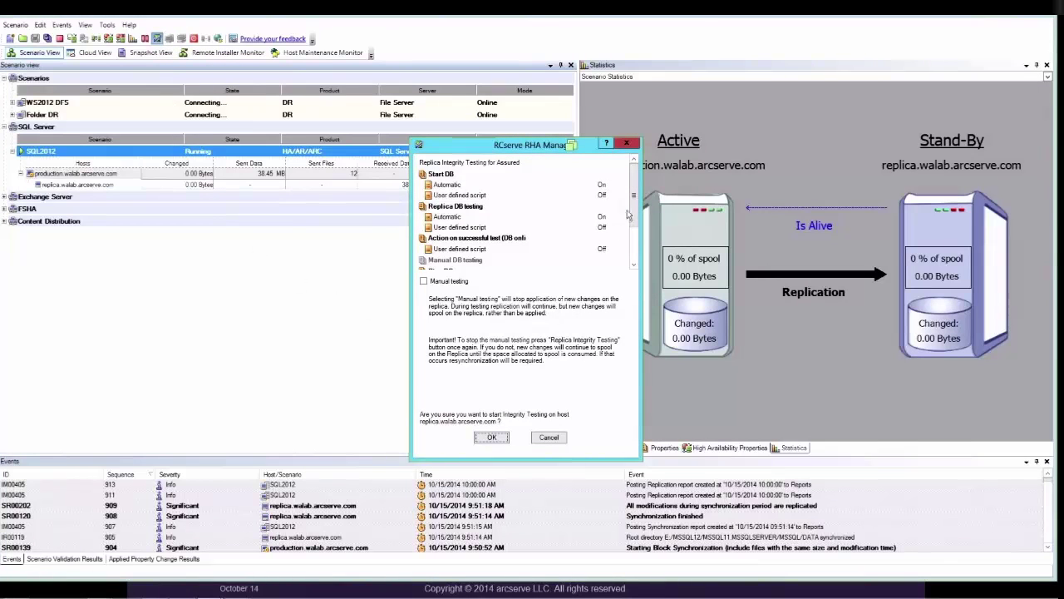
{"action": "scroll", "coordinate": [636, 241], "scroll_direction": "down", "scroll_amount": 2}
{"action": "scroll", "coordinate": [636, 249], "scroll_direction": "up", "scroll_amount": 3}
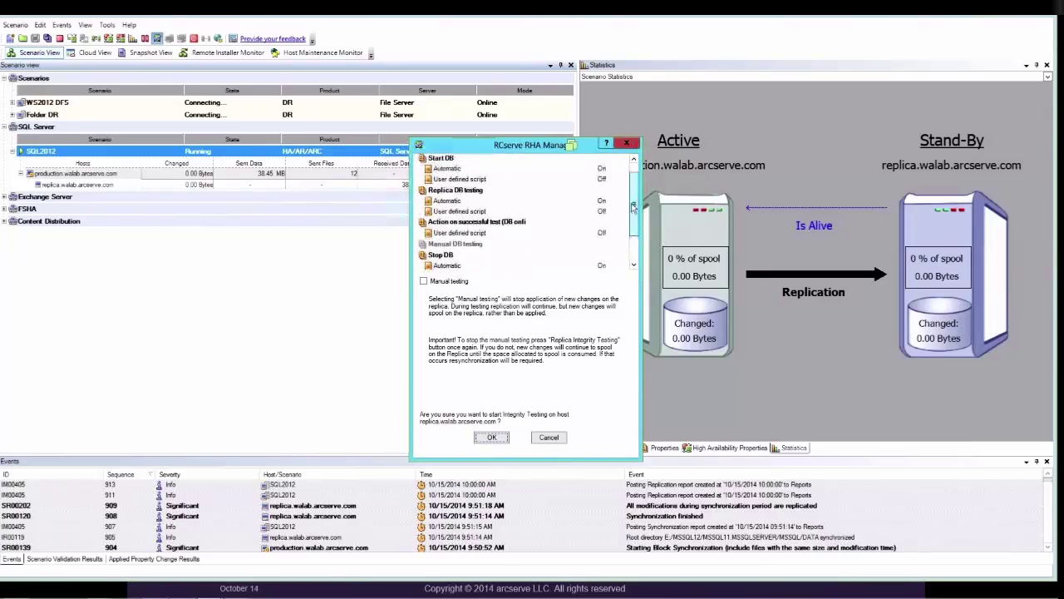
{"action": "scroll", "coordinate": [634, 255], "scroll_direction": "down", "scroll_amount": 3}
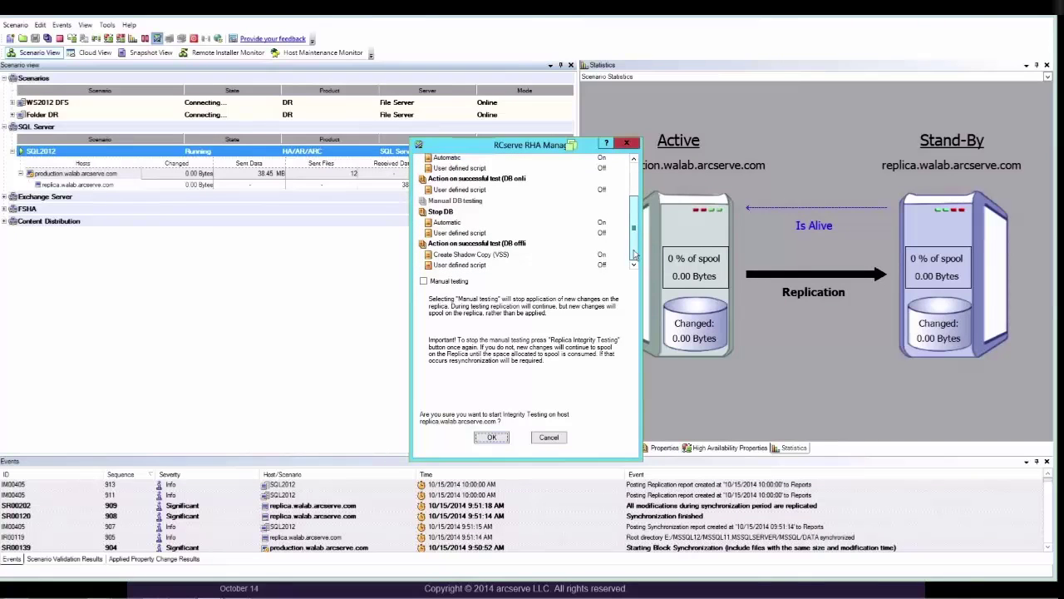
{"action": "scroll", "coordinate": [634, 224], "scroll_direction": "up", "scroll_amount": 3}
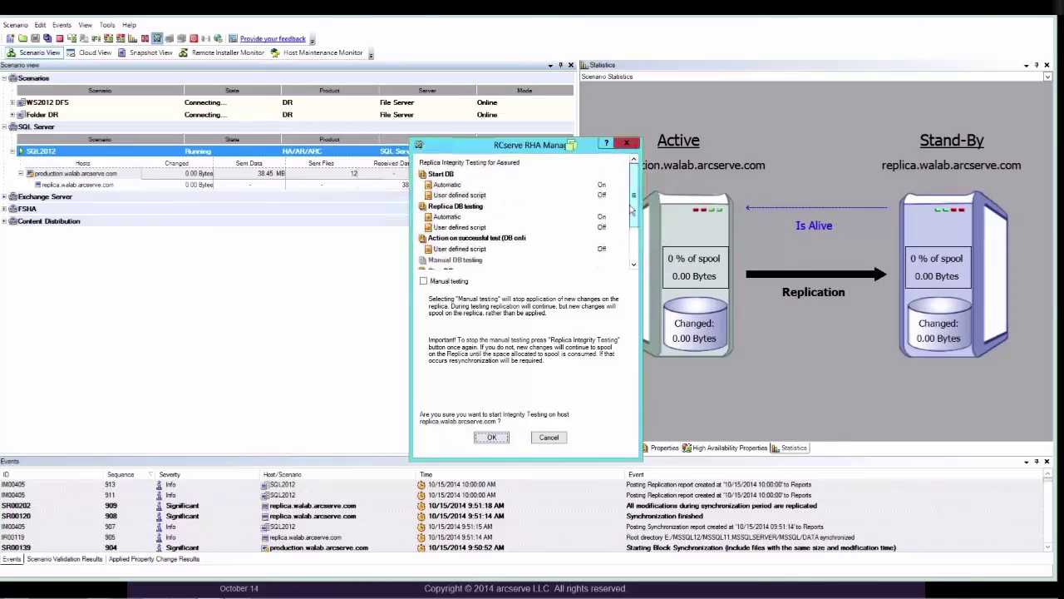
{"action": "left_click", "coordinate": [497, 437]}
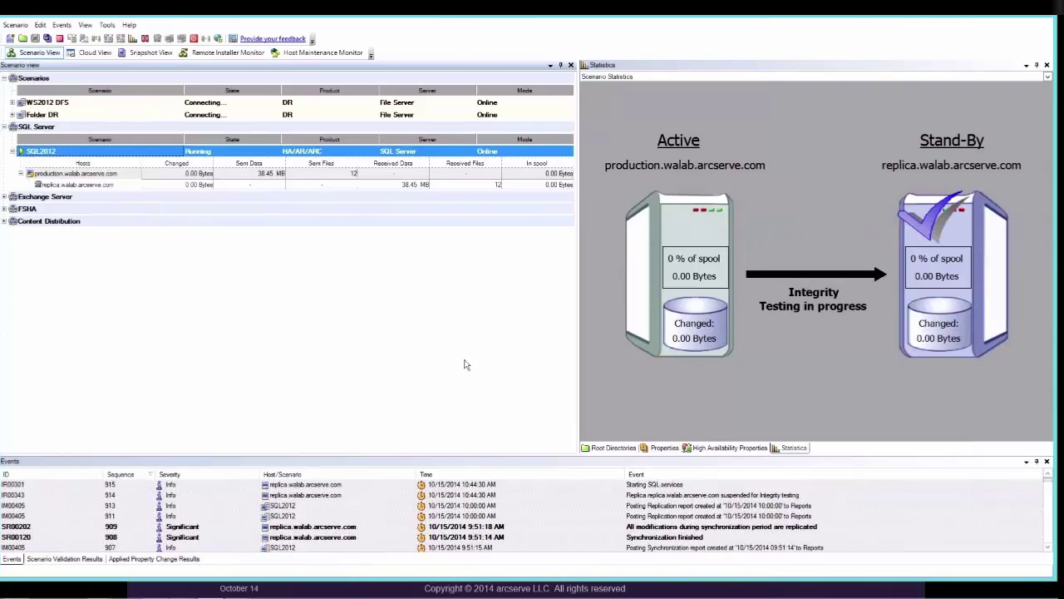
{"action": "left_click", "coordinate": [648, 497]}
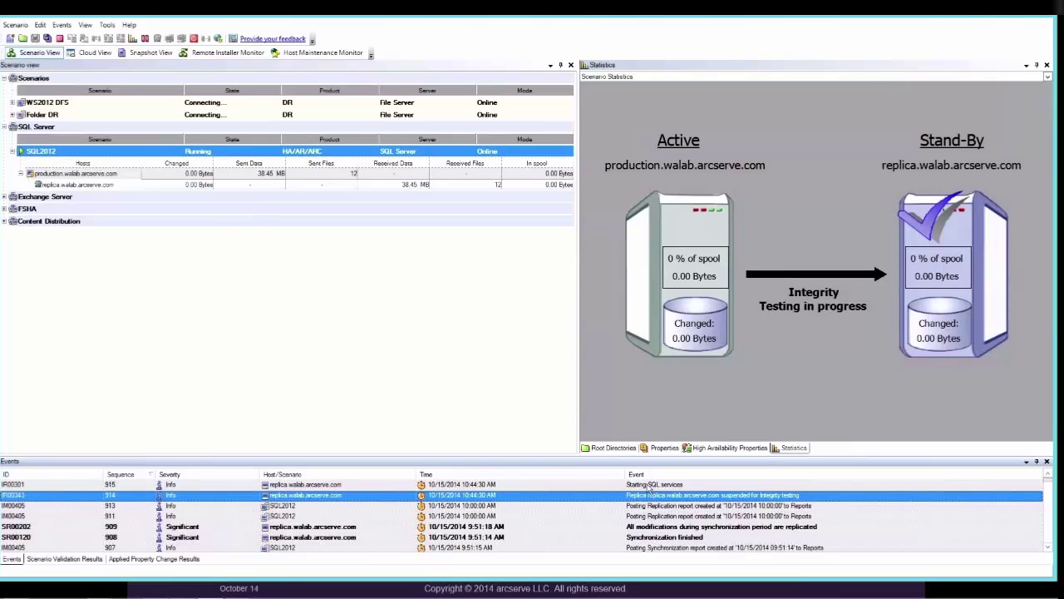
{"action": "left_click", "coordinate": [648, 486]}
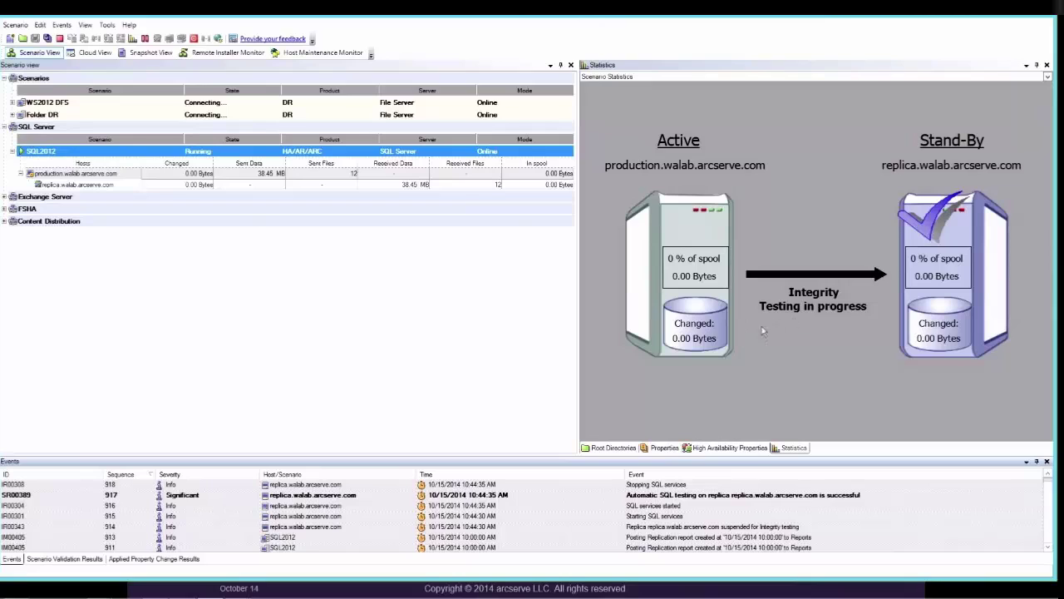
{"action": "left_click", "coordinate": [638, 495]}
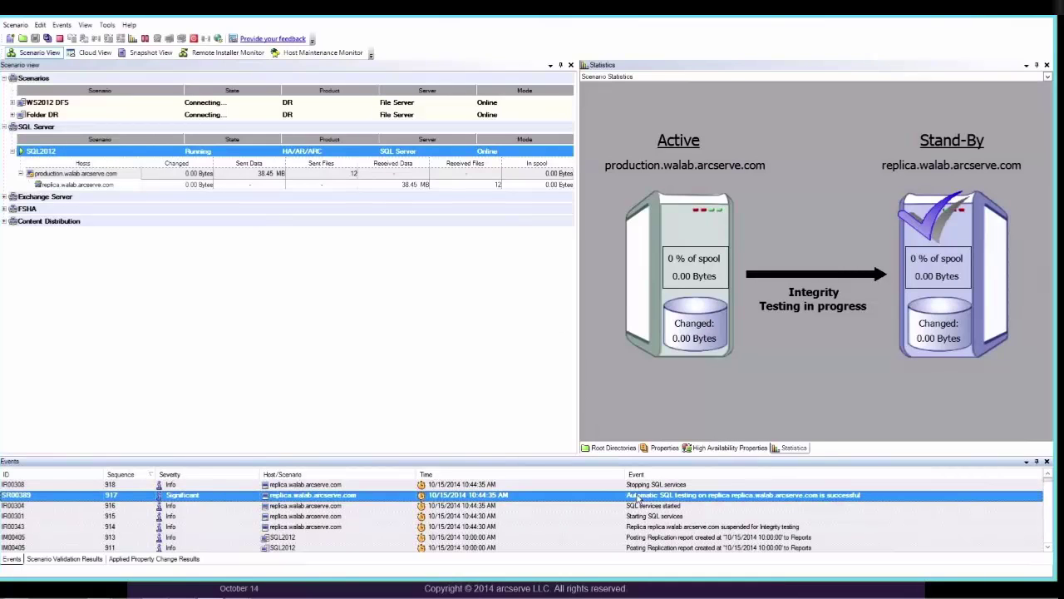
{"action": "left_click", "coordinate": [642, 506]}
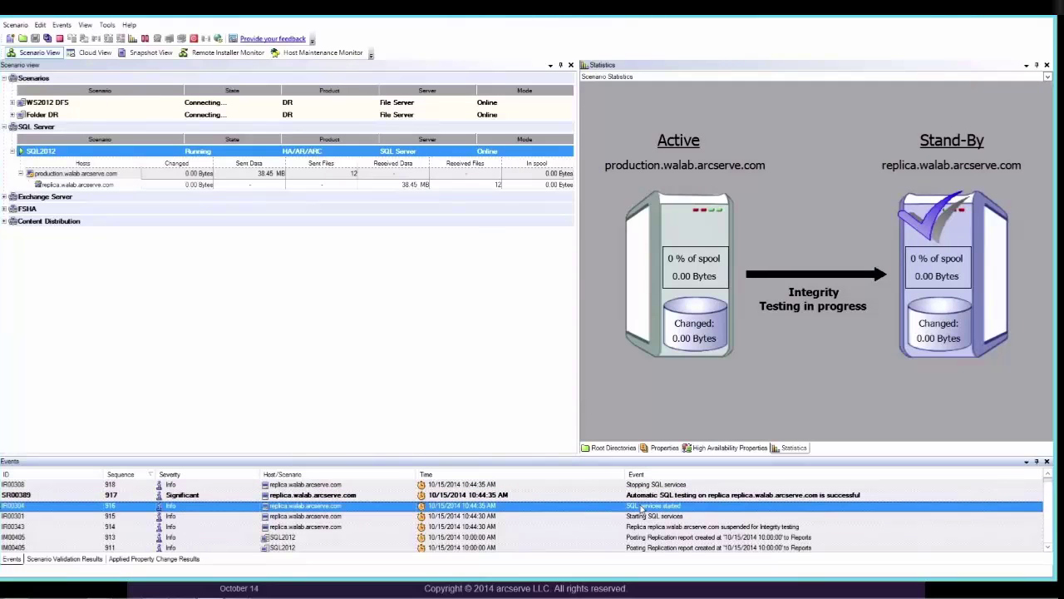
{"action": "left_click", "coordinate": [644, 498]}
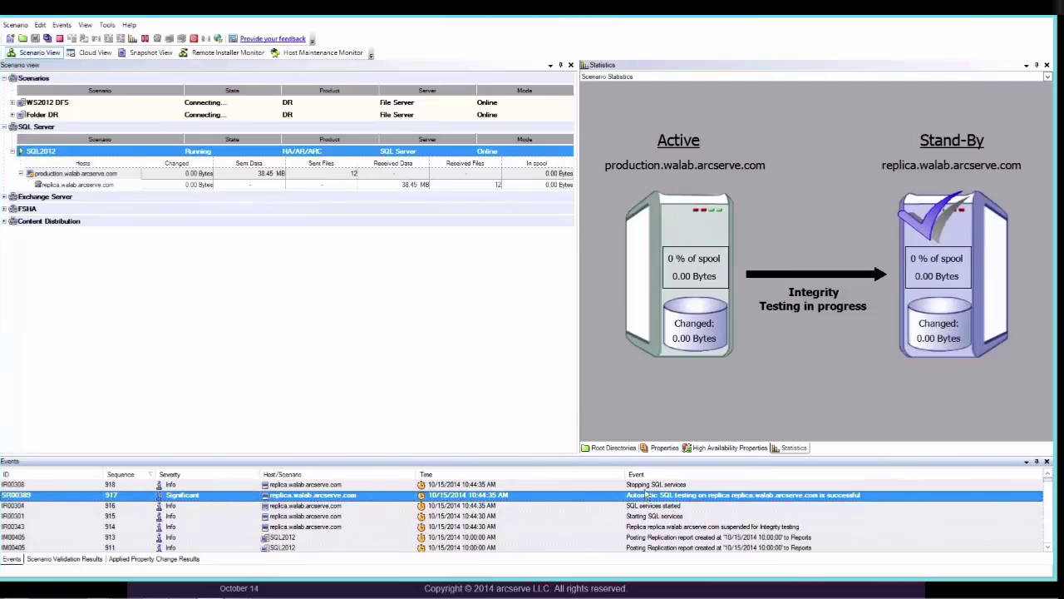
{"action": "key", "text": "Up"}
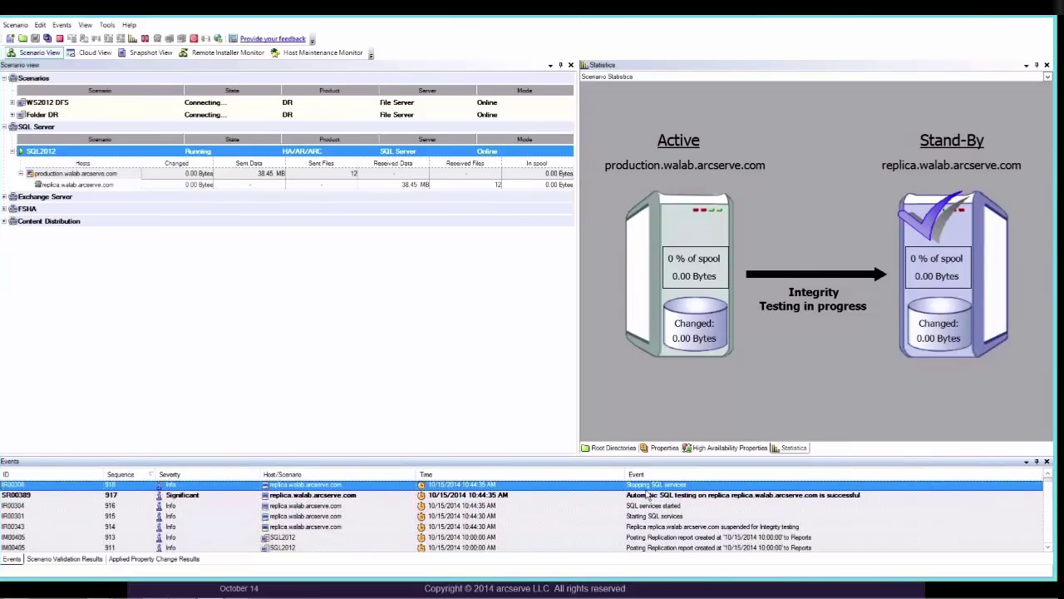
{"action": "left_click", "coordinate": [649, 499]}
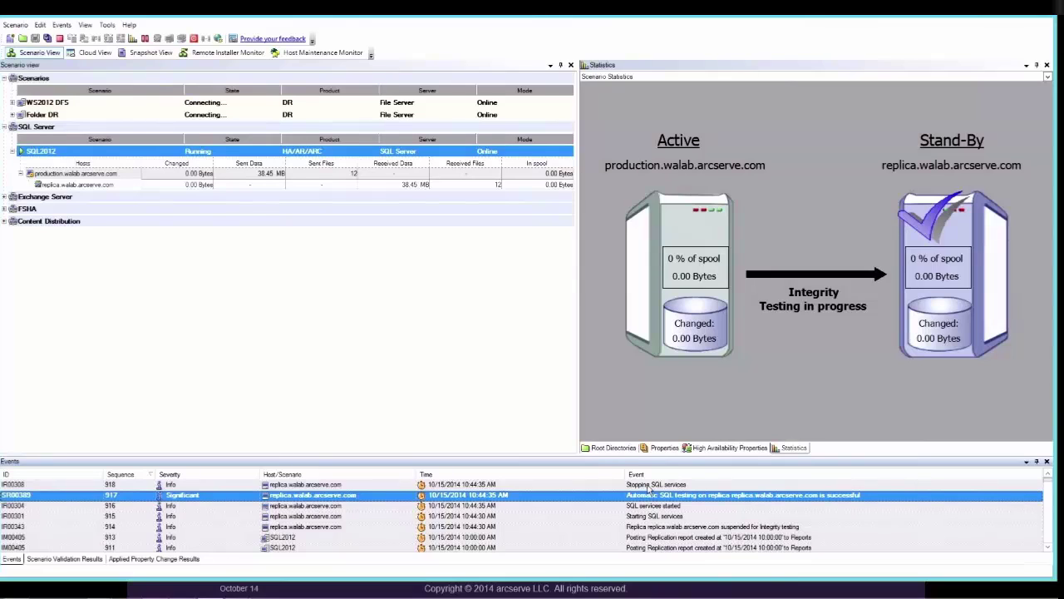
{"action": "left_click", "coordinate": [649, 487]}
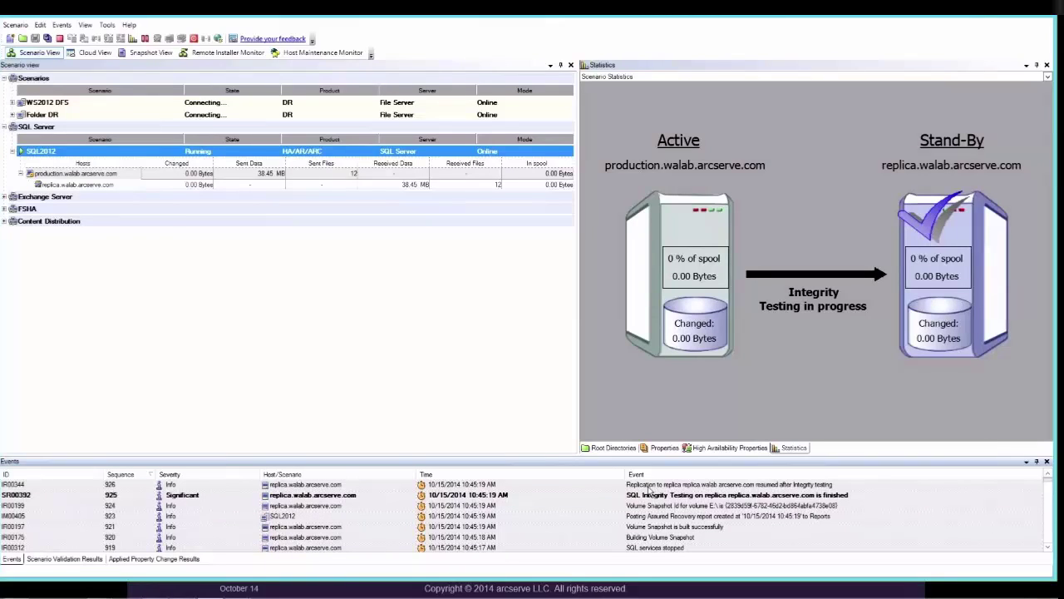
{"action": "left_click", "coordinate": [652, 496]}
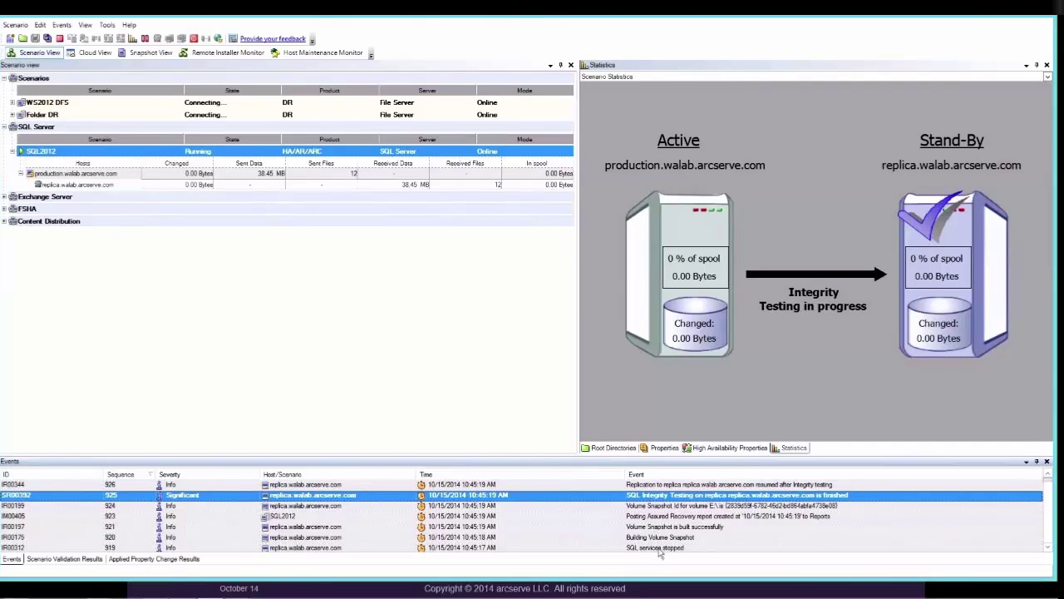
{"action": "left_click", "coordinate": [659, 545]}
{"action": "left_click", "coordinate": [658, 527]}
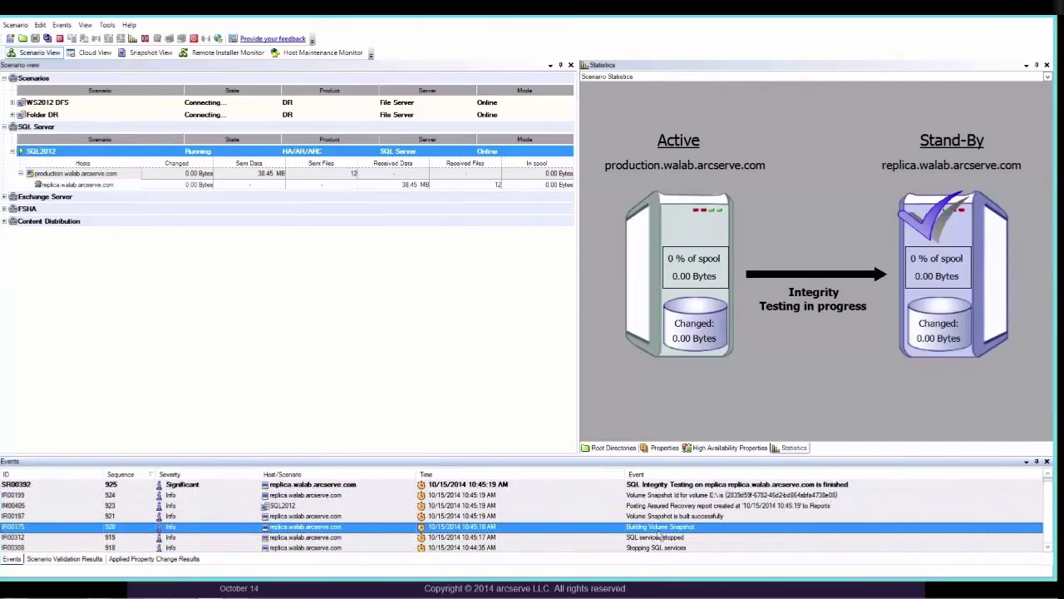
{"action": "left_click", "coordinate": [657, 507]}
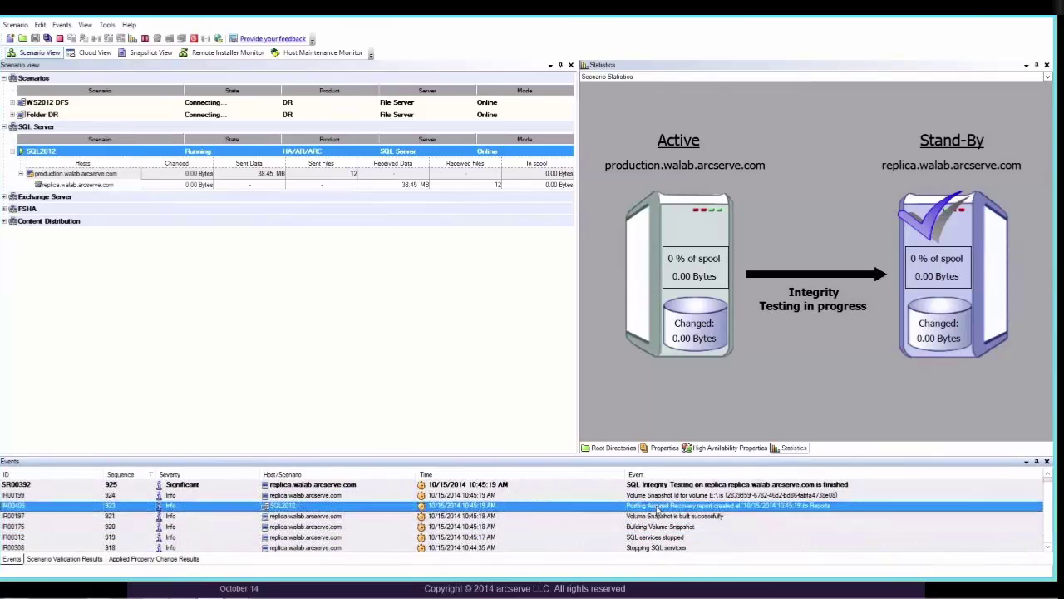
{"action": "left_click", "coordinate": [657, 496]}
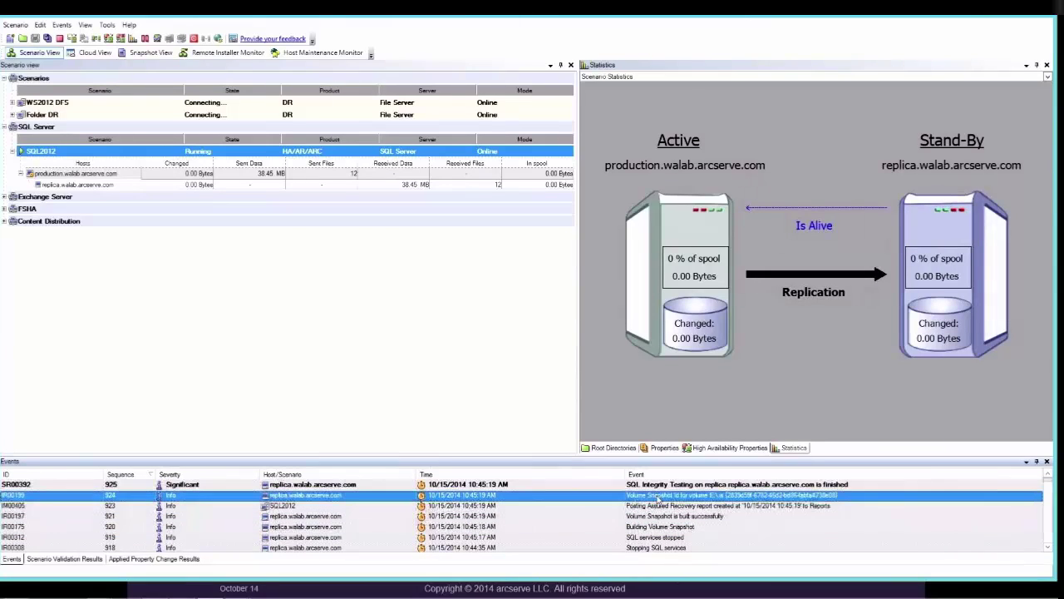
{"action": "left_click", "coordinate": [657, 489]}
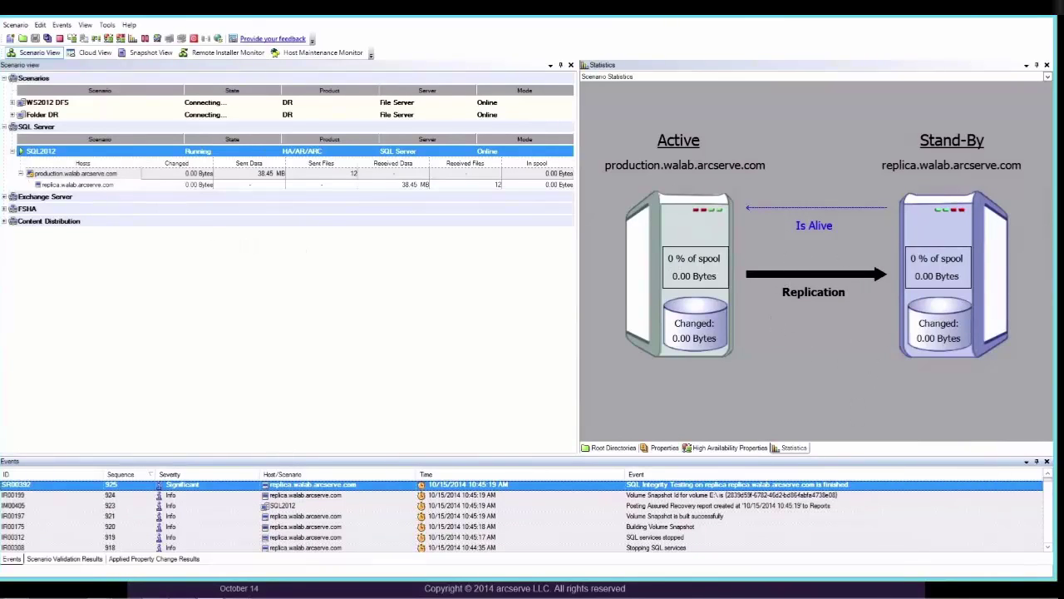
{"action": "left_click", "coordinate": [148, 54]}
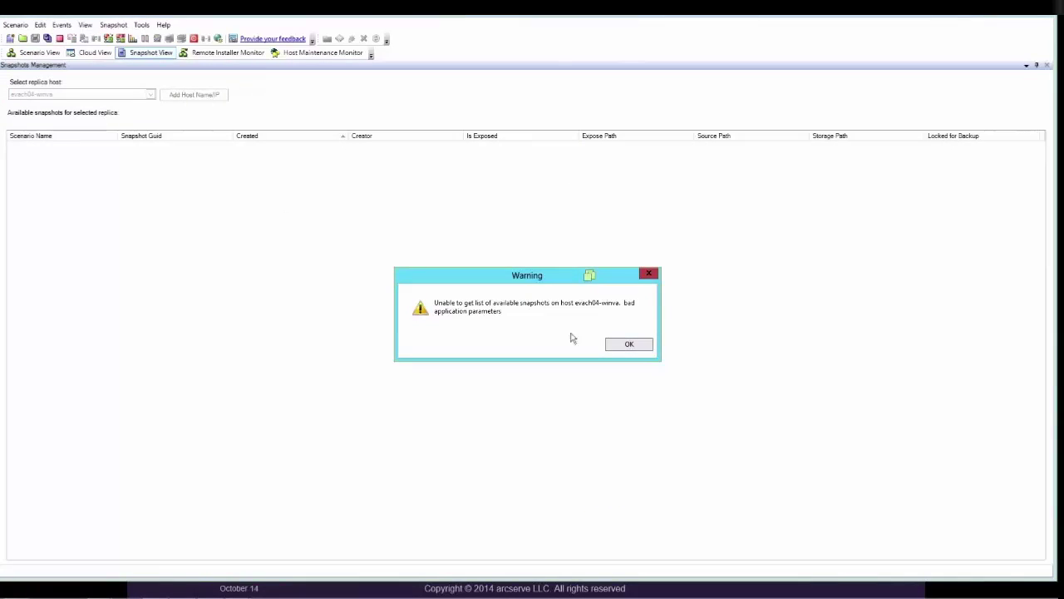
{"action": "left_click", "coordinate": [607, 346]}
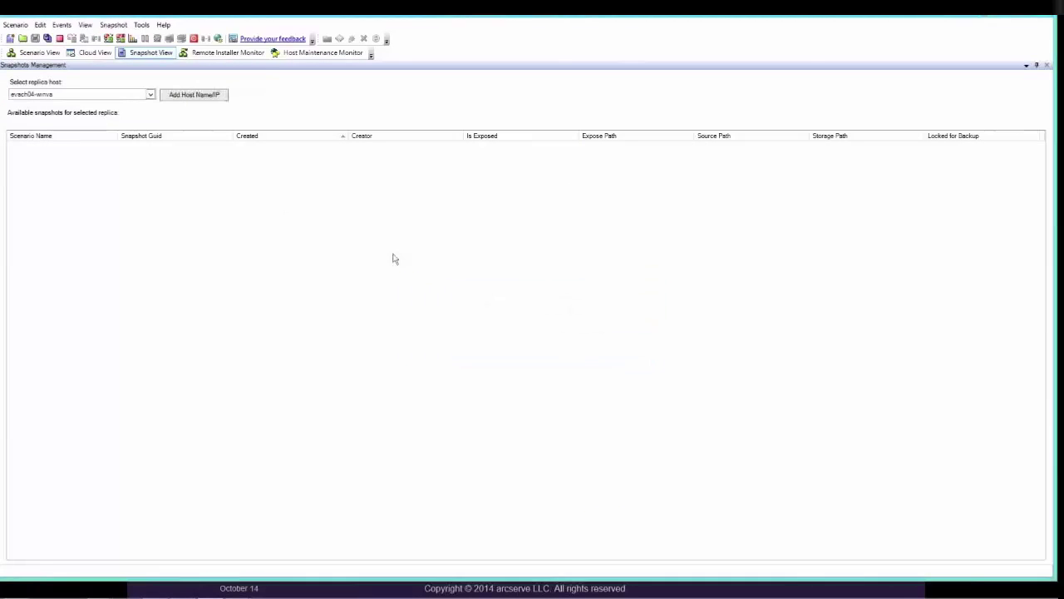
{"action": "left_click", "coordinate": [151, 97]}
{"action": "left_click", "coordinate": [139, 123]}
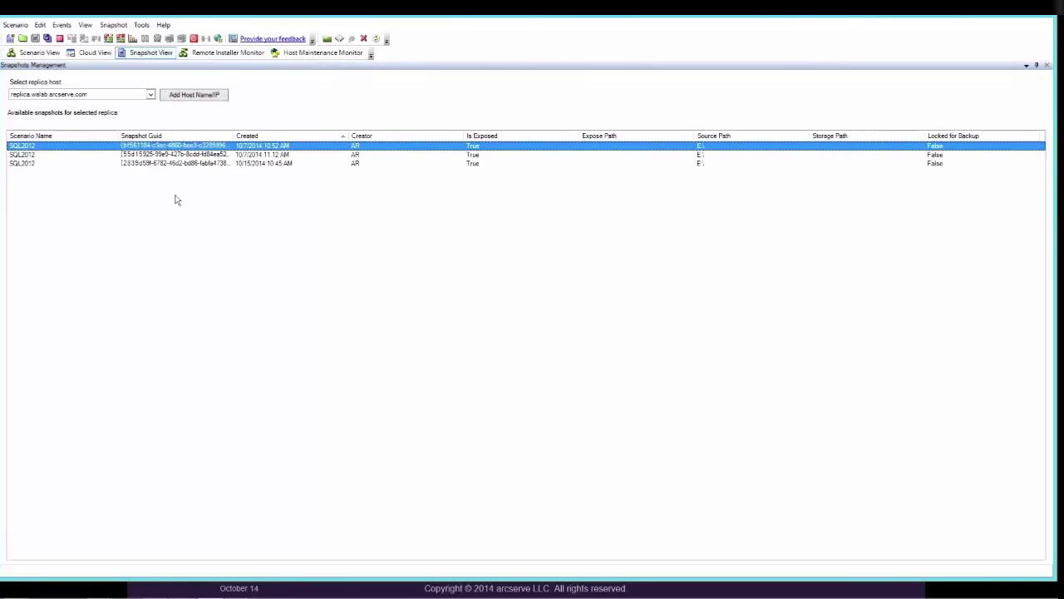
{"action": "left_click", "coordinate": [209, 164]}
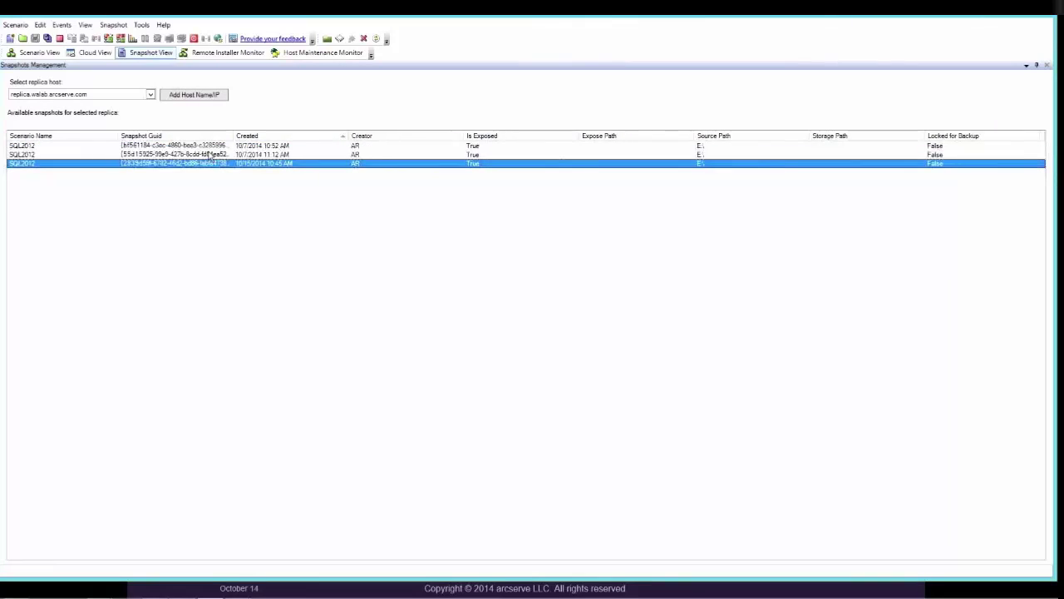
{"action": "left_click", "coordinate": [210, 155]}
{"action": "left_click", "coordinate": [208, 146]}
{"action": "right_click", "coordinate": [208, 146]}
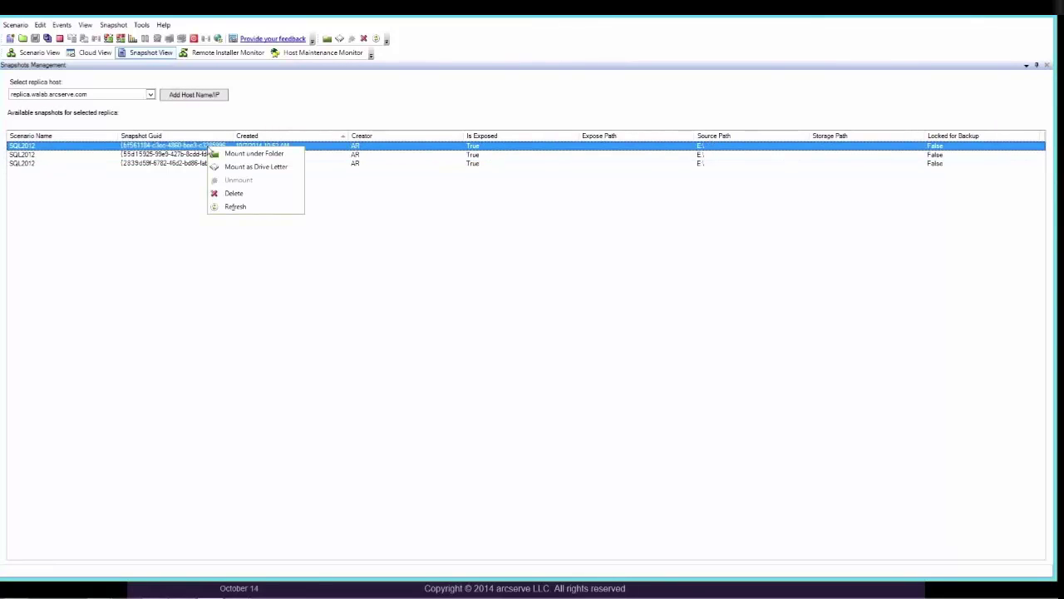
{"action": "left_click", "coordinate": [145, 203]}
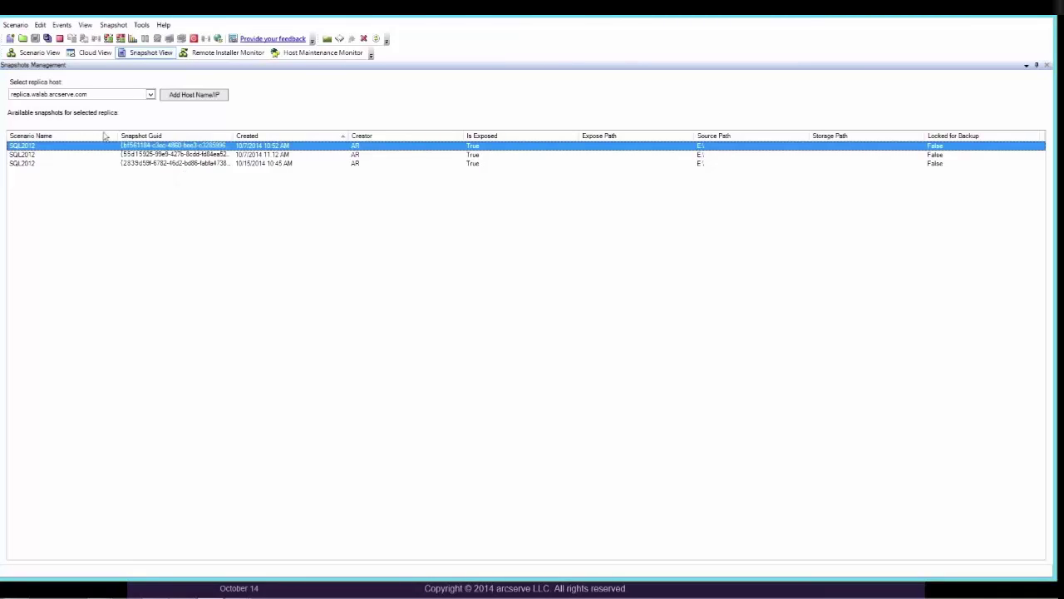
{"action": "left_click", "coordinate": [39, 52]}
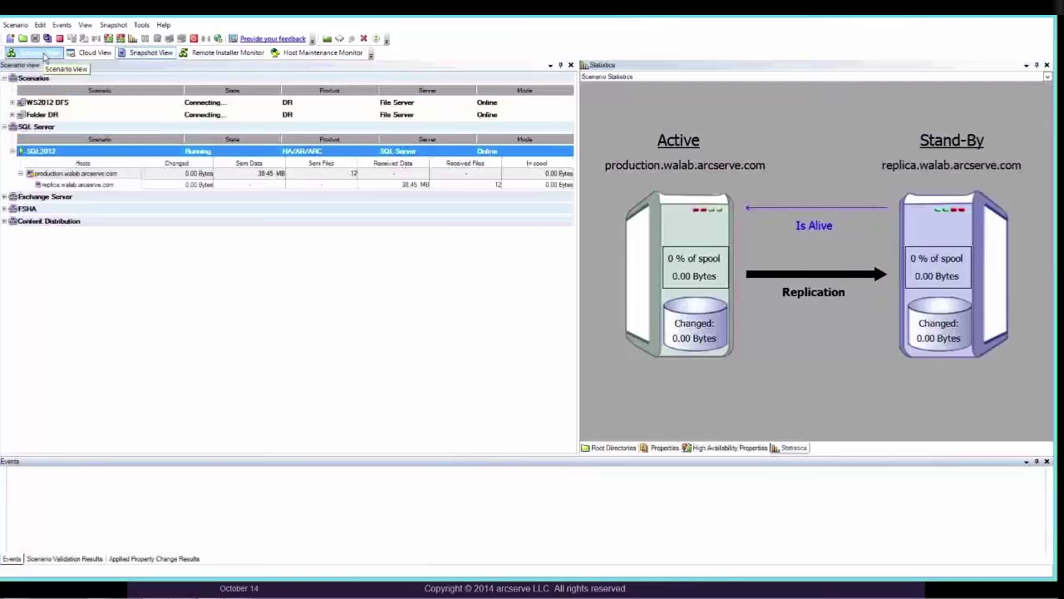
{"action": "right_click", "coordinate": [76, 152]}
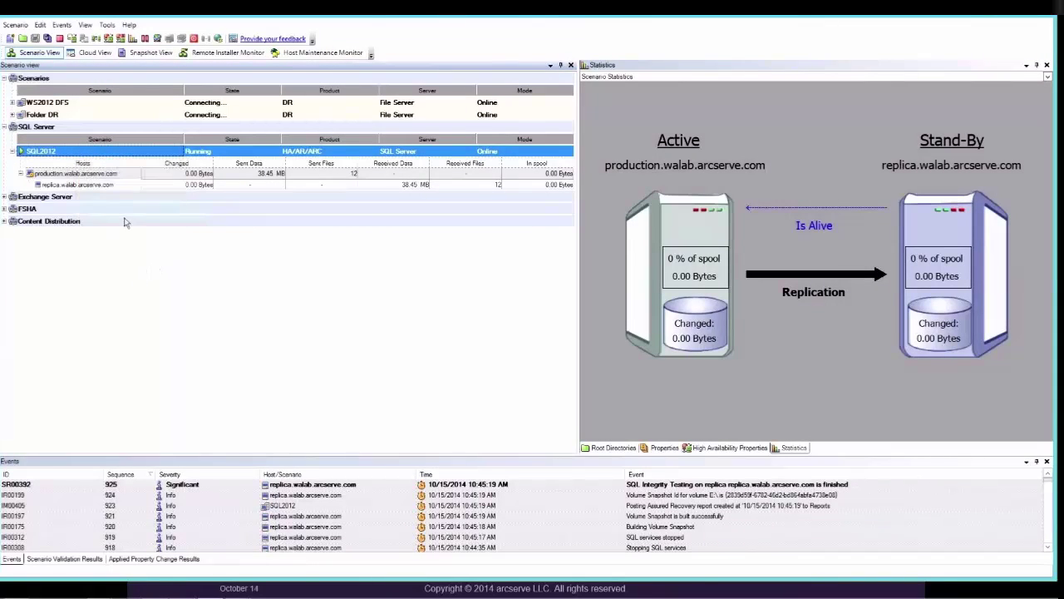
{"action": "left_click", "coordinate": [142, 275]}
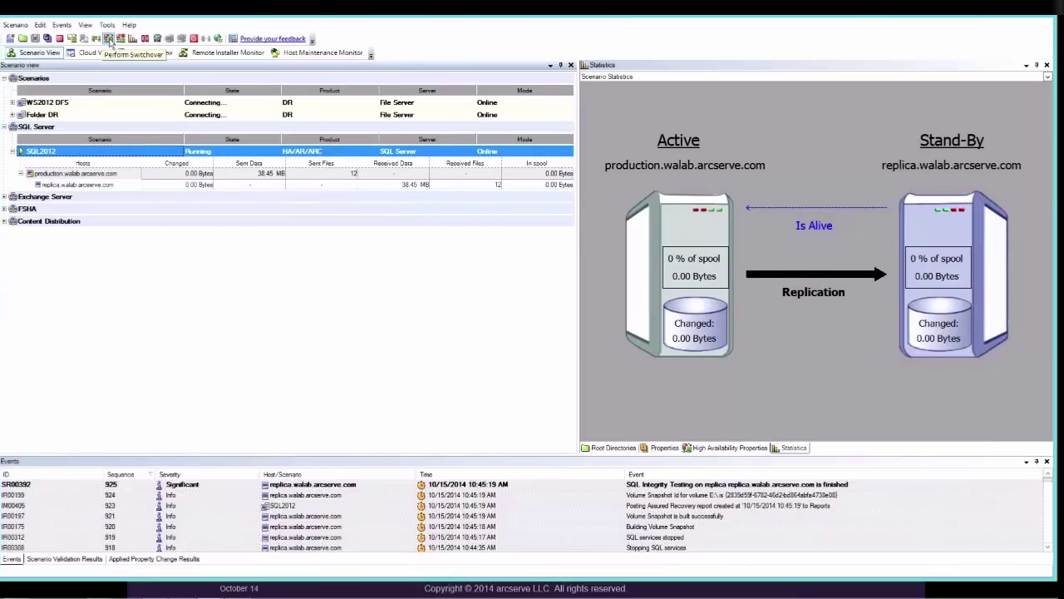
- Switch SQL2012 over to the replica with 'Do not wait until all journals are applied' ticked
{"action": "left_click", "coordinate": [109, 40]}
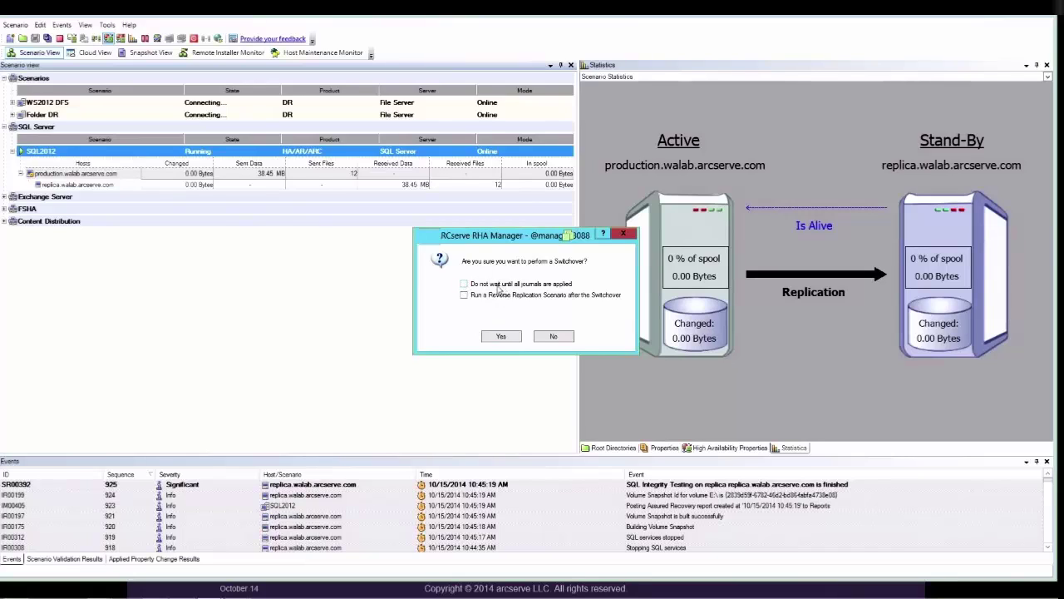
{"action": "left_click", "coordinate": [467, 286]}
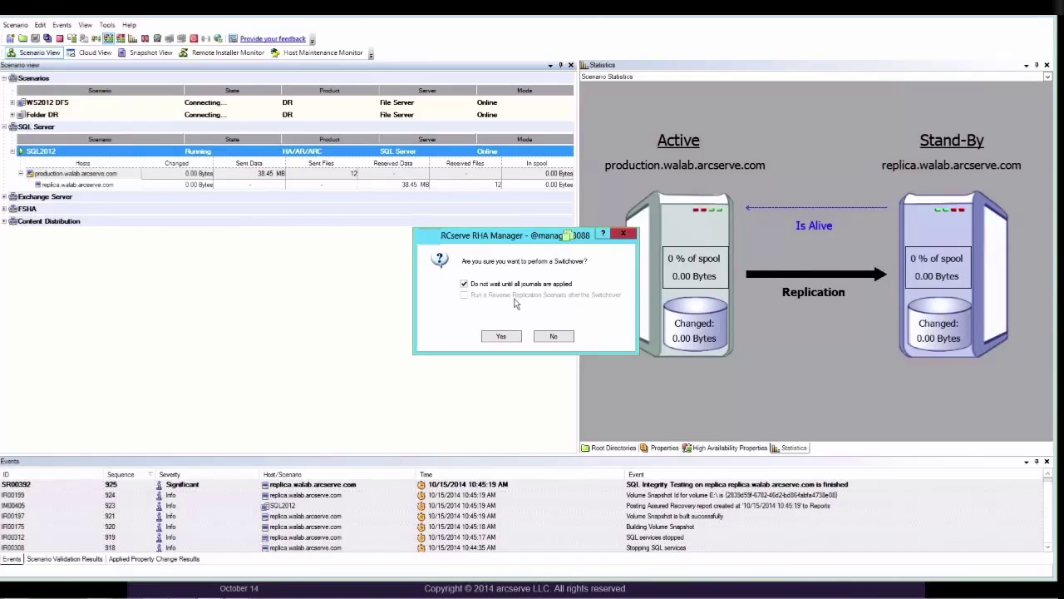
{"action": "left_click", "coordinate": [507, 336]}
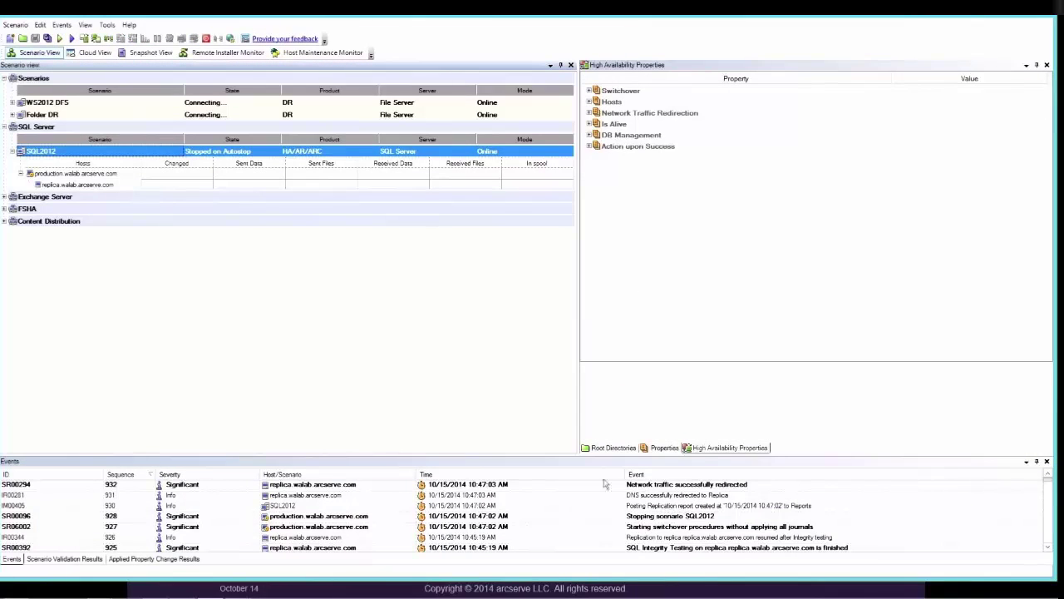
- Check the replication report, network traffic redirected and switchover completed events
{"action": "left_click", "coordinate": [88, 174]}
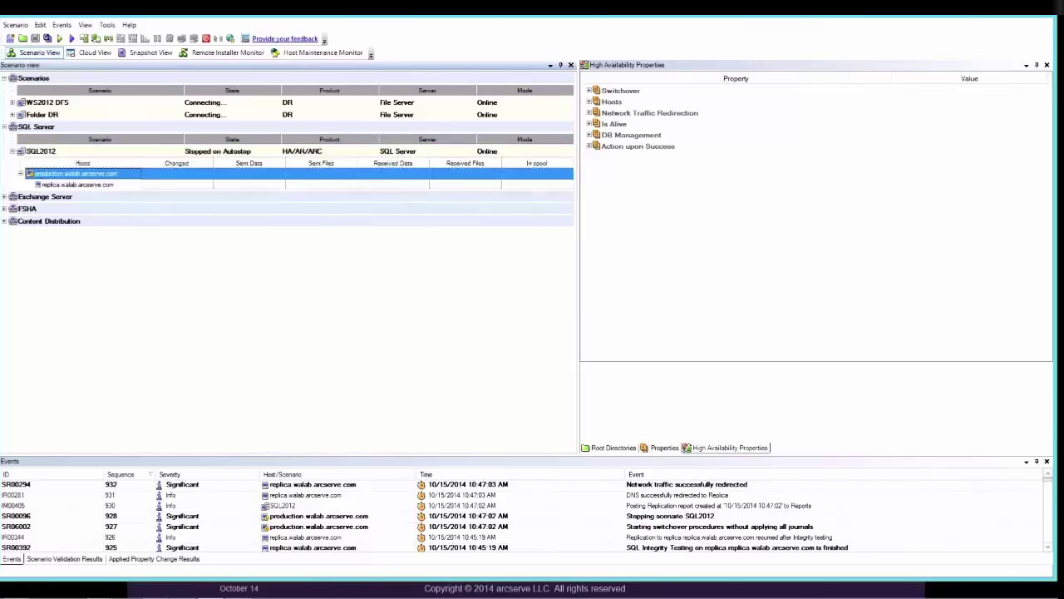
{"action": "left_click", "coordinate": [655, 505]}
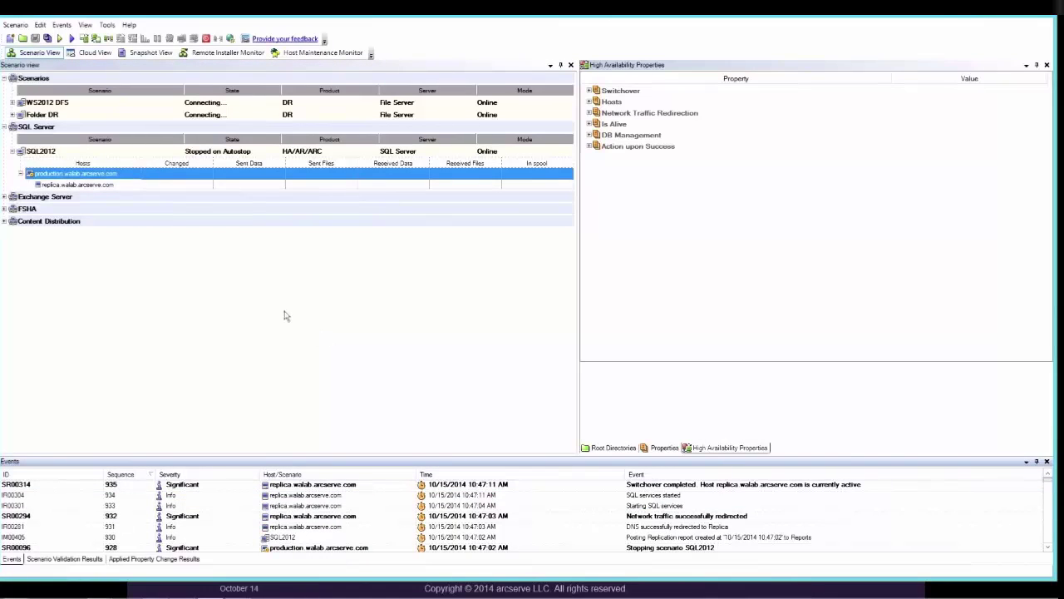
{"action": "left_click", "coordinate": [40, 151]}
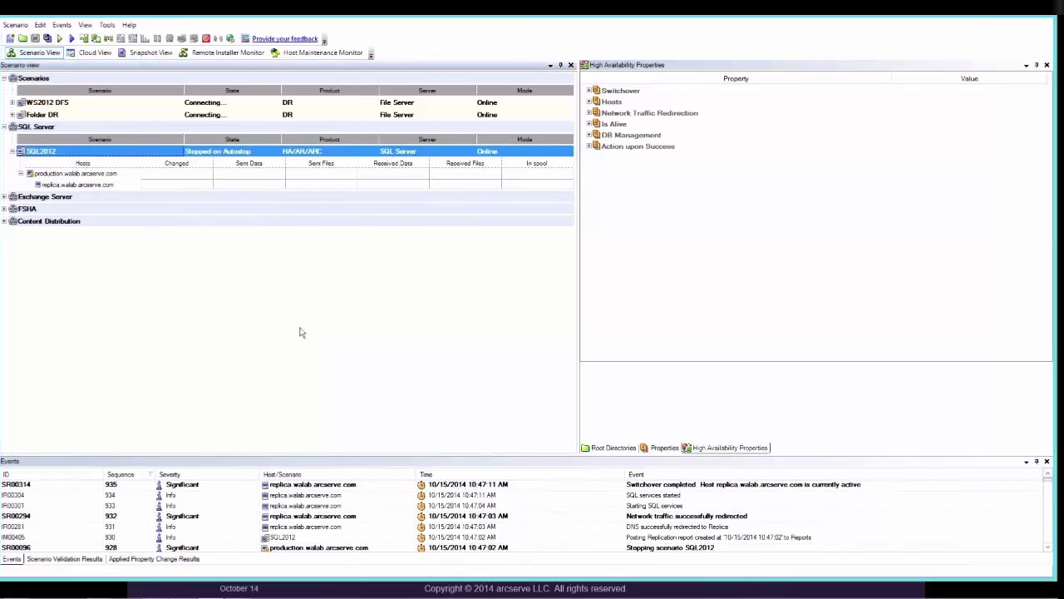
{"action": "left_click", "coordinate": [655, 516]}
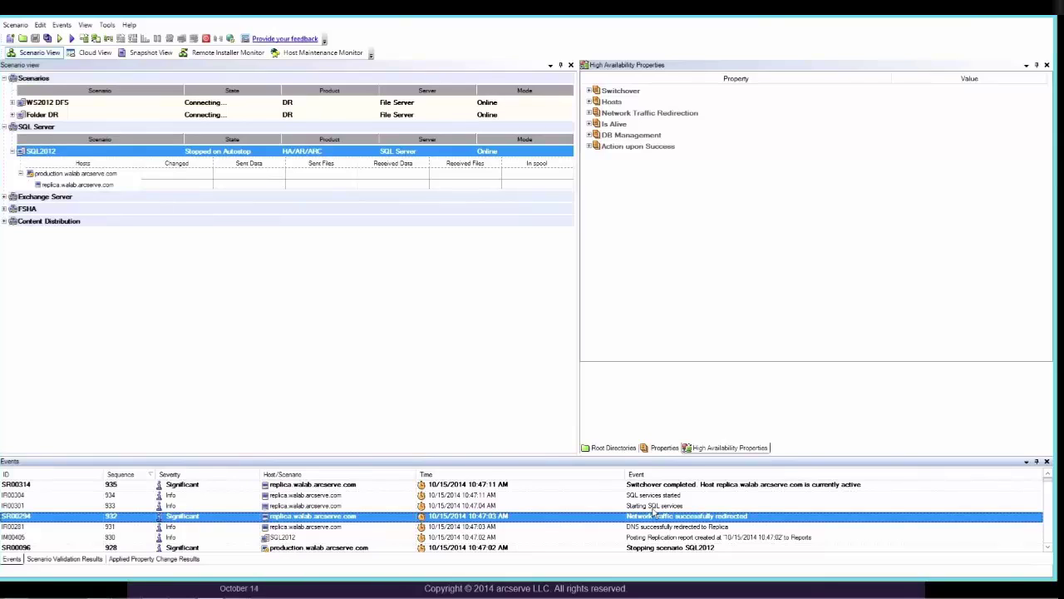
{"action": "left_click", "coordinate": [655, 486]}
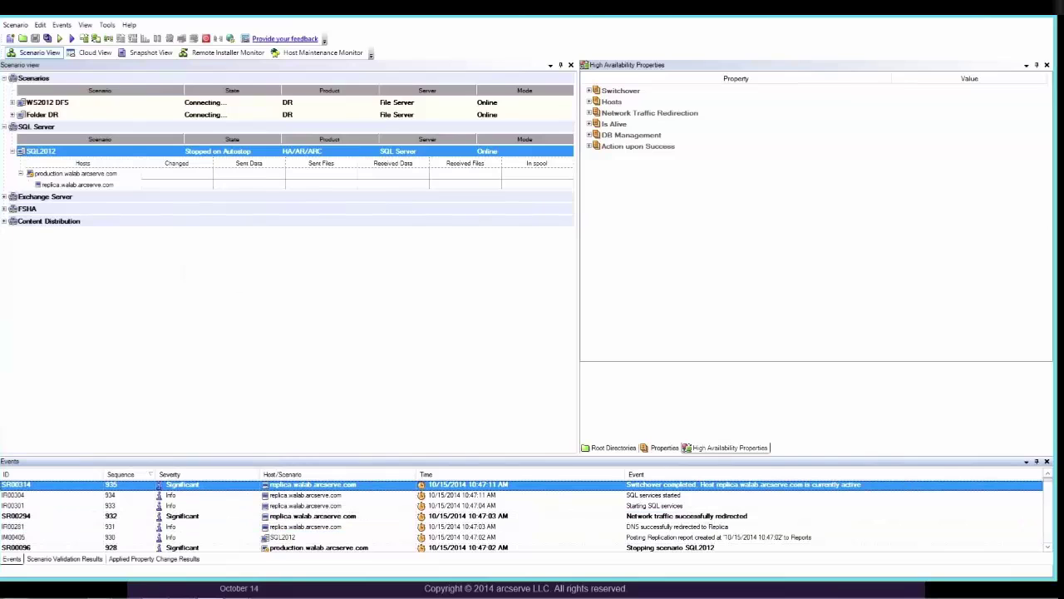
- Run the SQL2012 scenario again from its context menu, launching the Backward SQL2012 scenario
{"action": "right_click", "coordinate": [52, 153]}
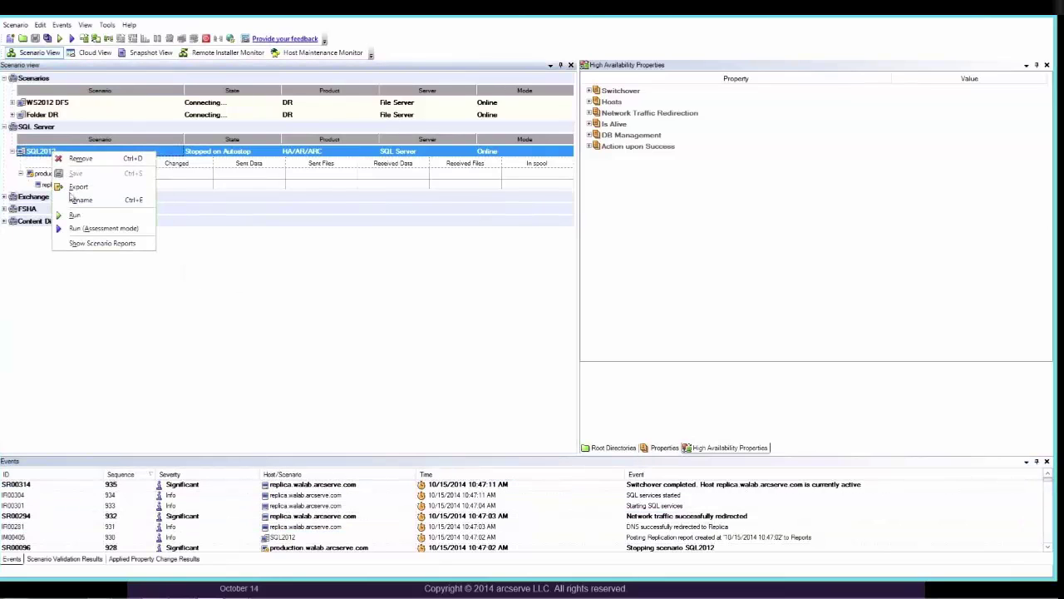
{"action": "left_click", "coordinate": [75, 216]}
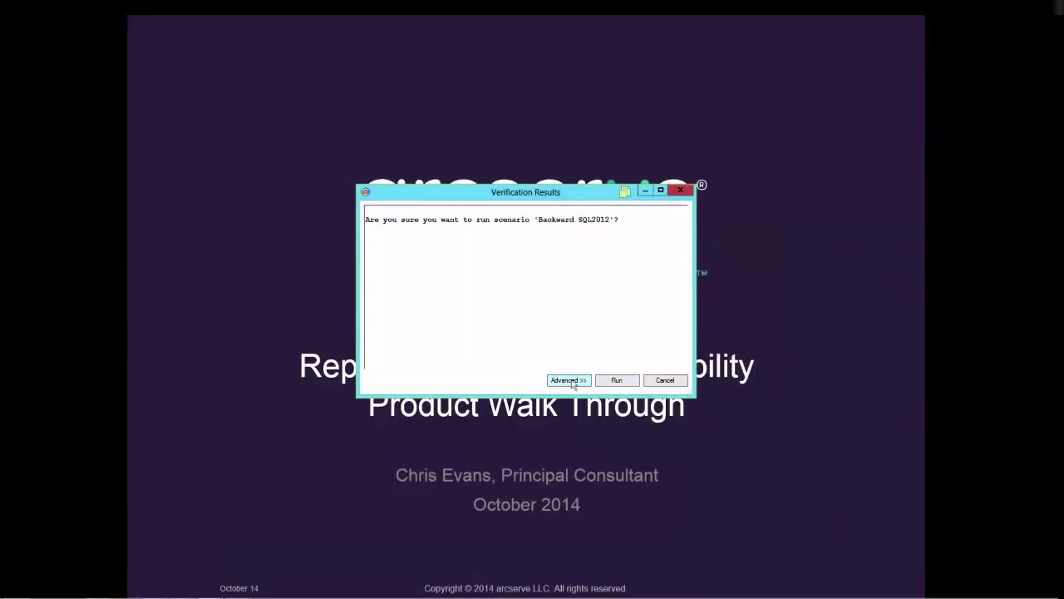
{"action": "left_click", "coordinate": [617, 380]}
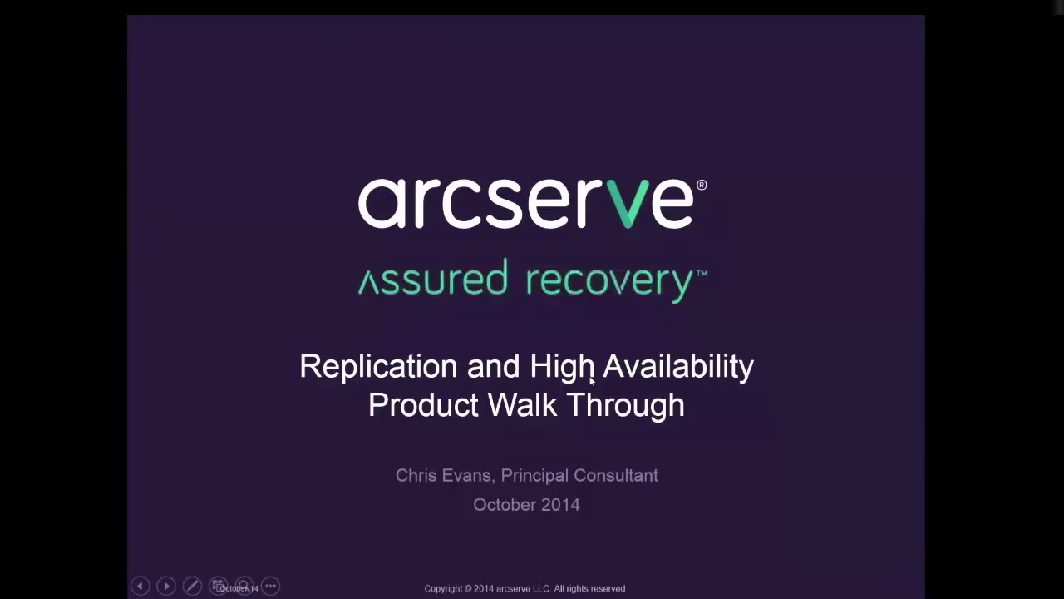
- Switch from the PowerPoint title slide back to ARCserve RHA Manager's Run dialog
{"action": "key", "text": "alt+Tab"}
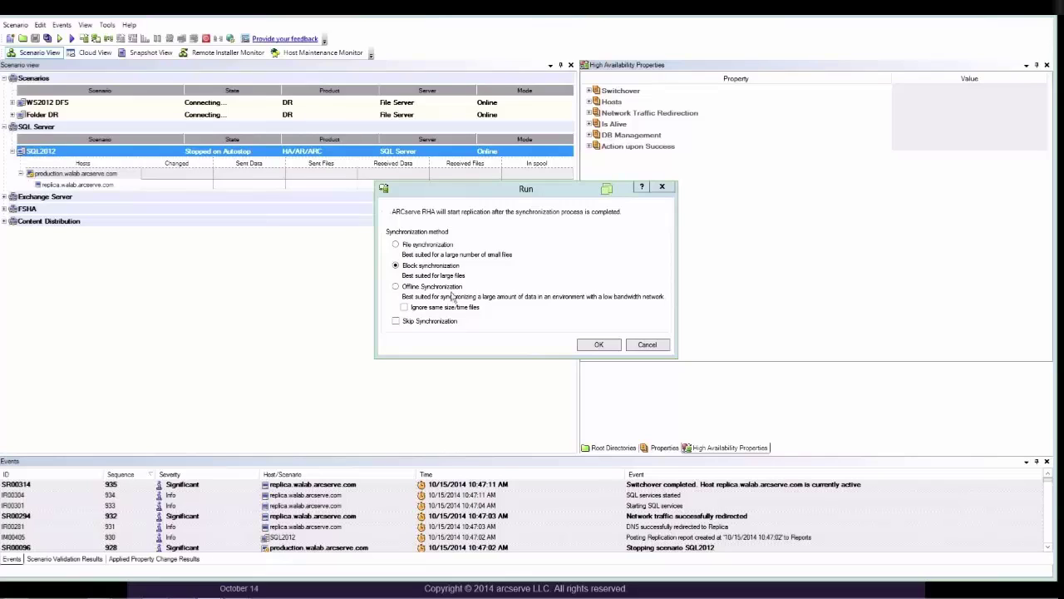
- Run the backward scenario with Block synchronization, entering the backup server username and password
{"action": "left_click", "coordinate": [595, 343]}
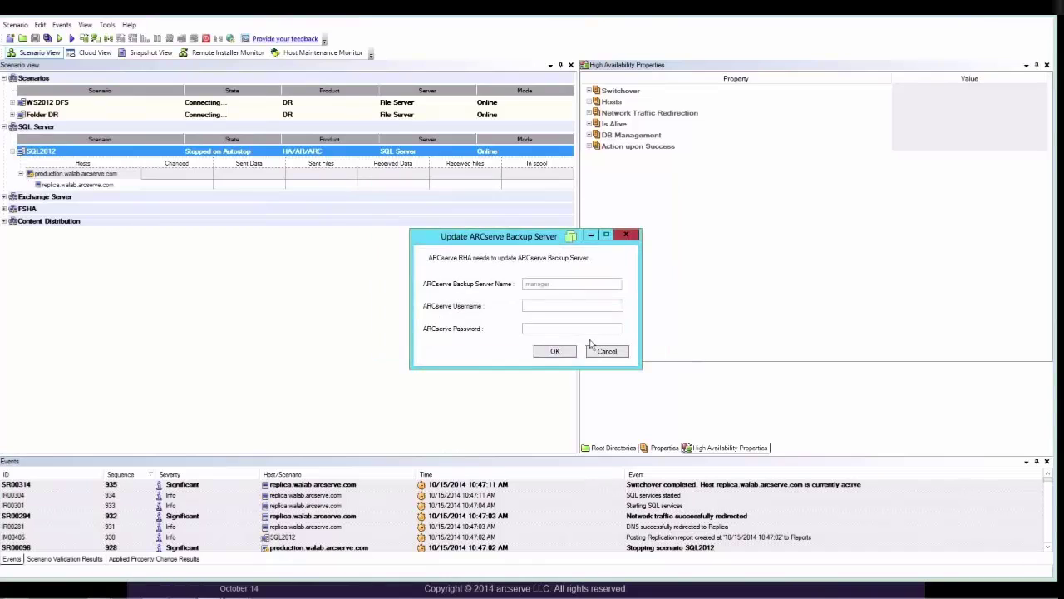
{"action": "key", "text": "Tab"}
{"action": "key", "text": "Return"}
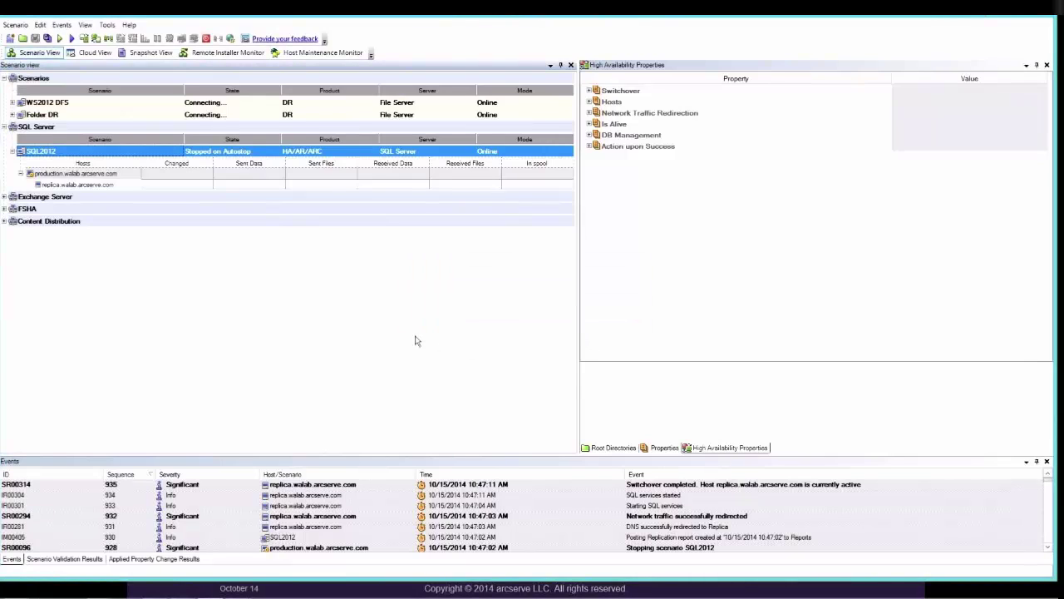
- Review the network traffic redirected, Starting SQL services and SQL services started events
{"action": "left_click", "coordinate": [633, 517]}
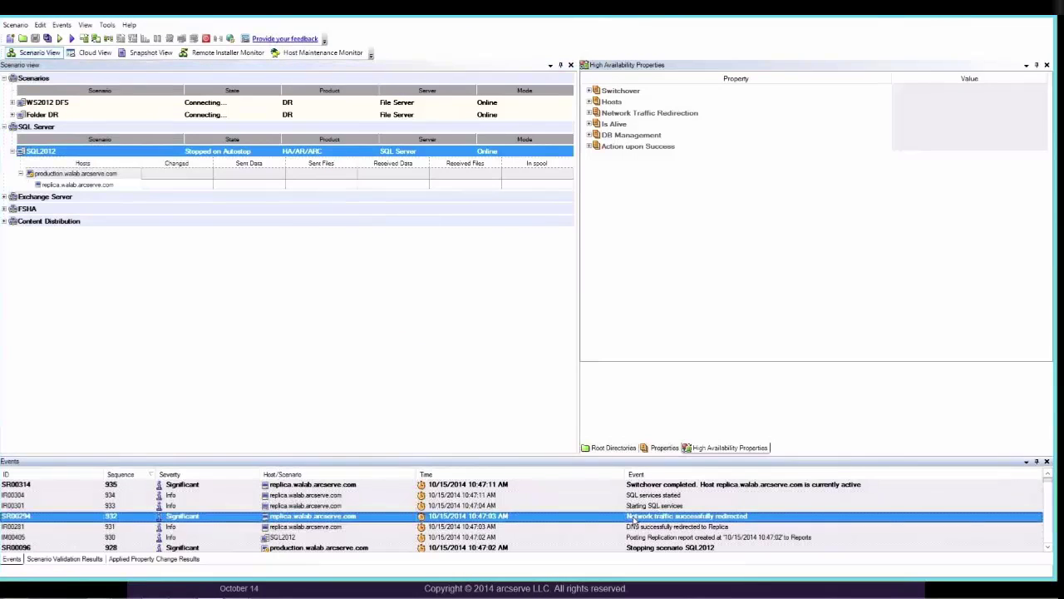
{"action": "left_click", "coordinate": [637, 506]}
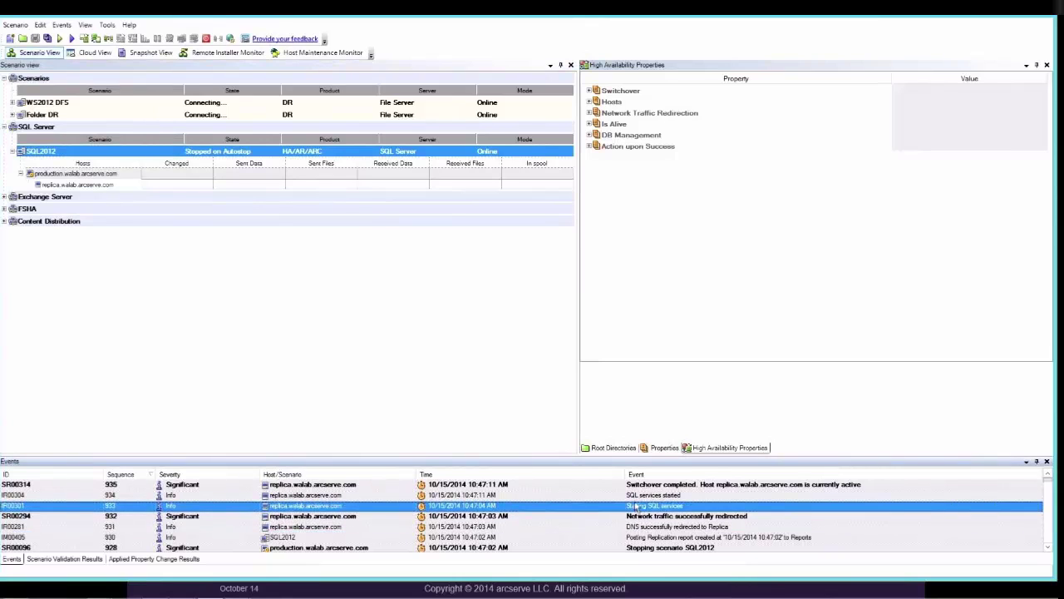
{"action": "left_click", "coordinate": [636, 497]}
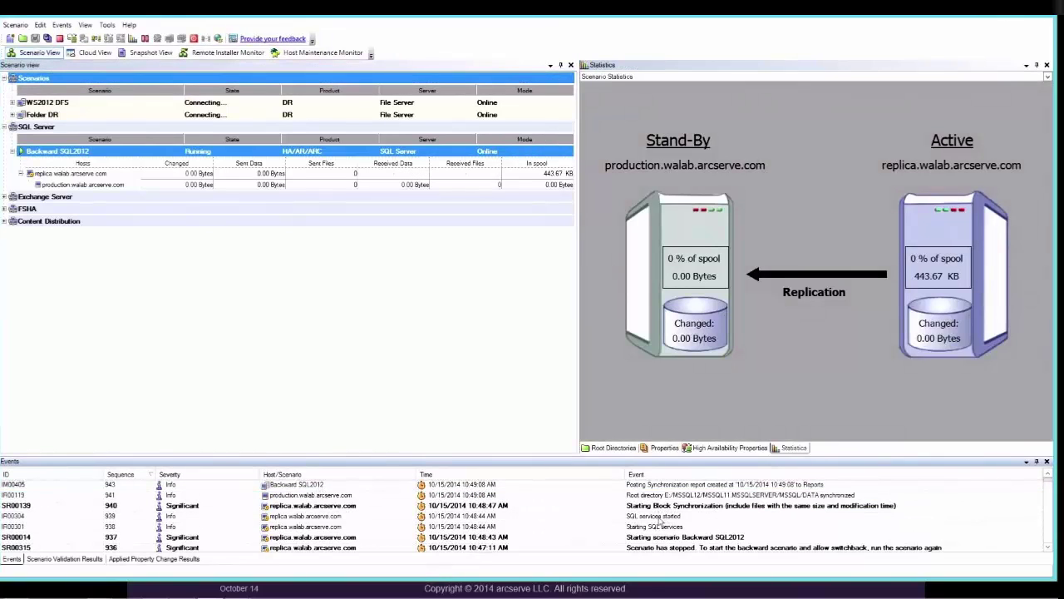
- Review the SQL services started, Starting Block Synchronization and Synchronization finished events
{"action": "left_click", "coordinate": [662, 518]}
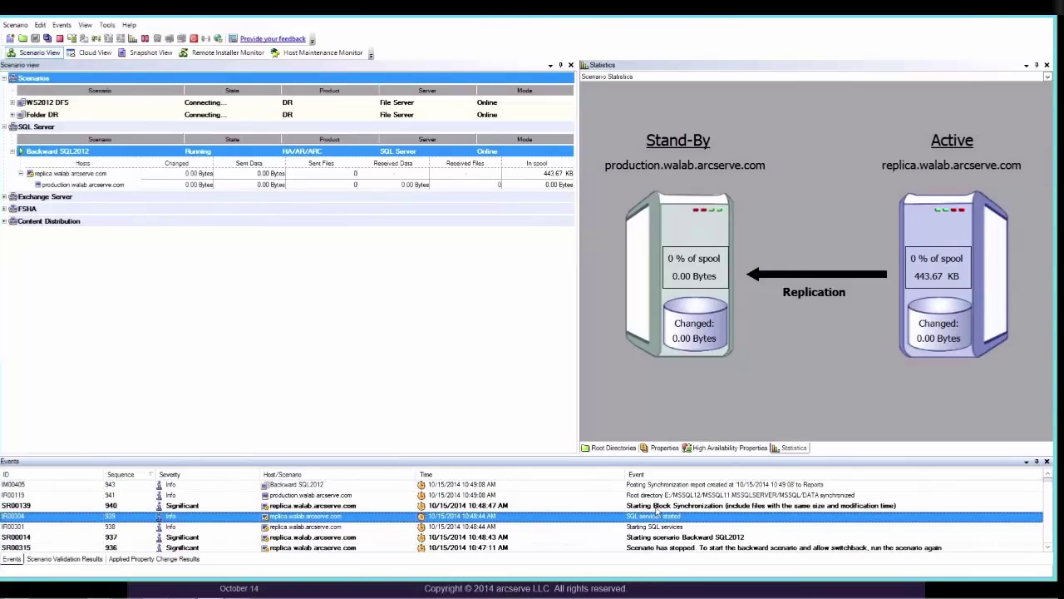
{"action": "left_click", "coordinate": [657, 508]}
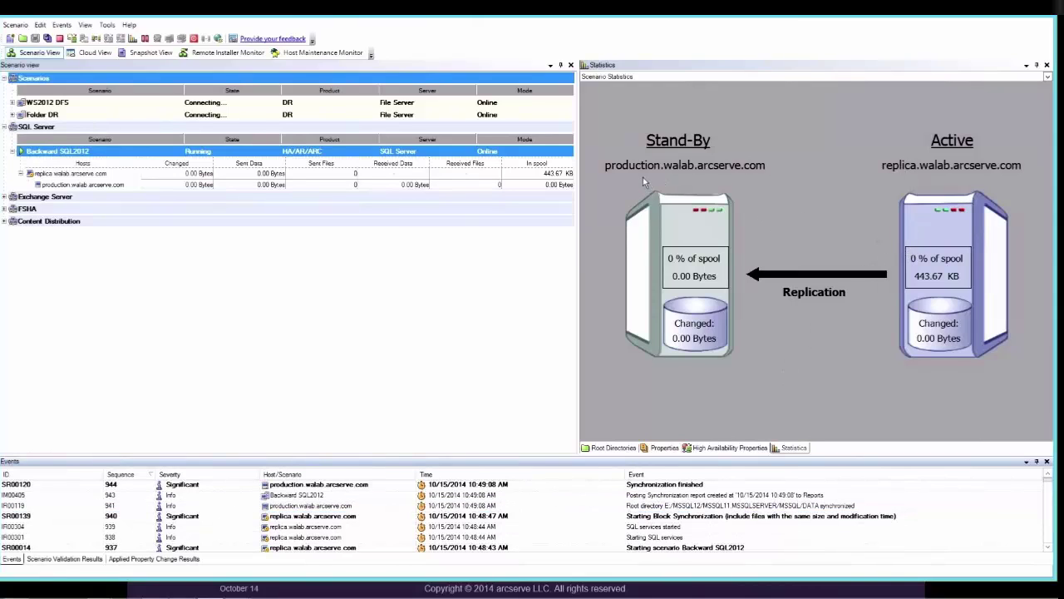
{"action": "left_click", "coordinate": [678, 487]}
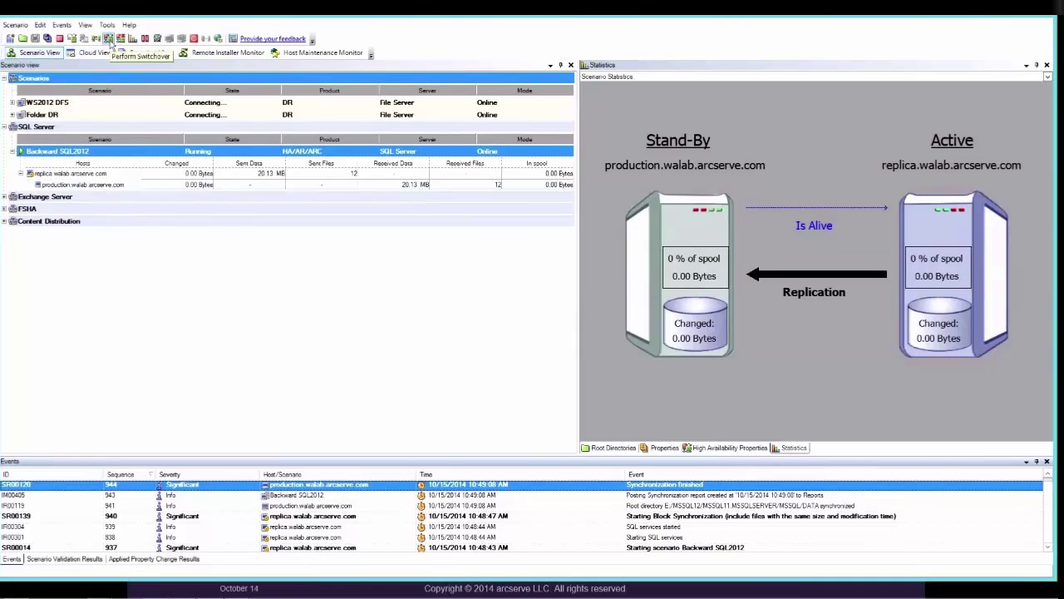
- Switch back to production with 'Run a Reverse Replication Scenario after the Switchover' ticked, enlarging the Events pane
{"action": "left_click", "coordinate": [109, 39]}
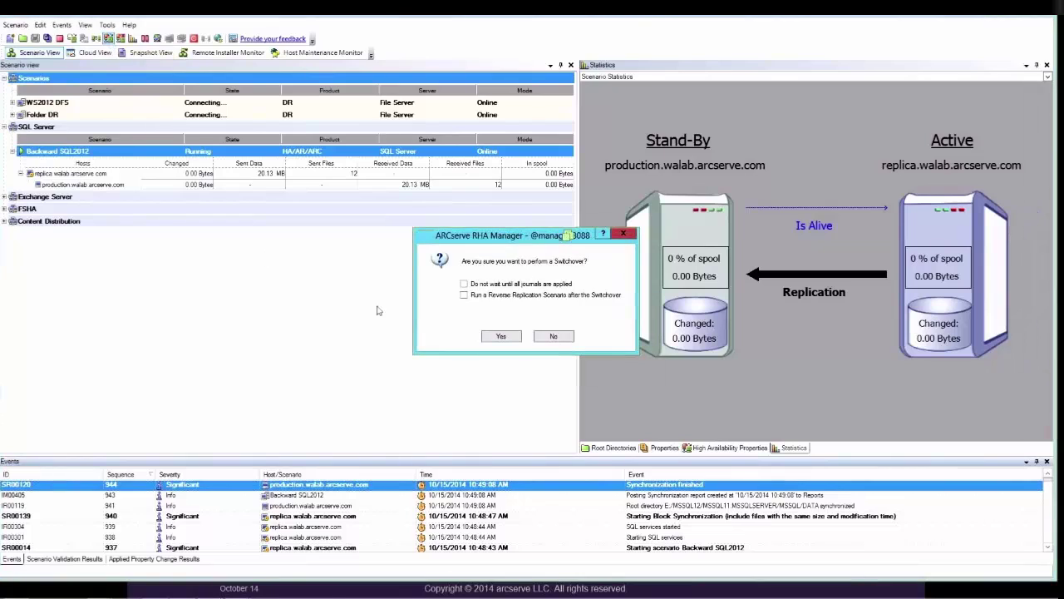
{"action": "left_click", "coordinate": [464, 295]}
{"action": "left_click", "coordinate": [499, 336]}
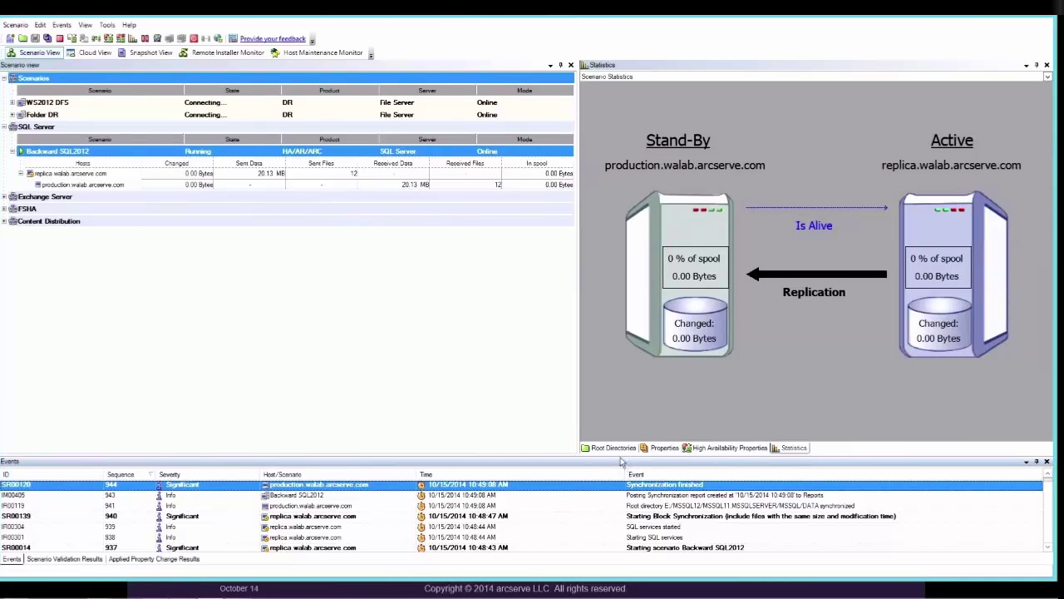
{"action": "left_click_drag", "start_coordinate": [621, 456], "coordinate": [624, 406]}
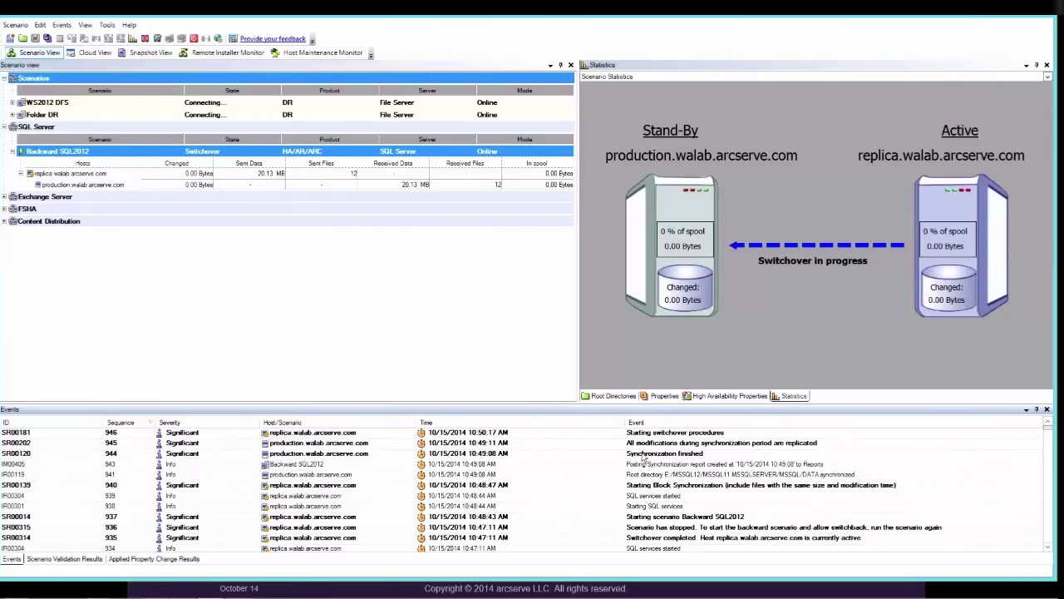
- Review the SQL services stopped, DNS redirected to Master and network traffic redirected events
{"action": "left_click", "coordinate": [643, 457]}
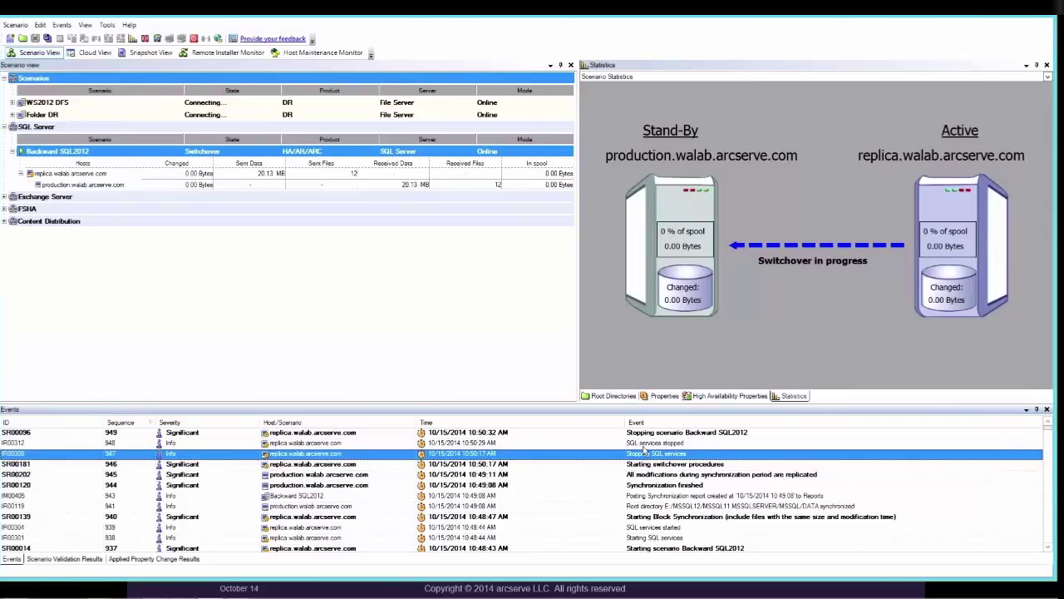
{"action": "left_click", "coordinate": [645, 447]}
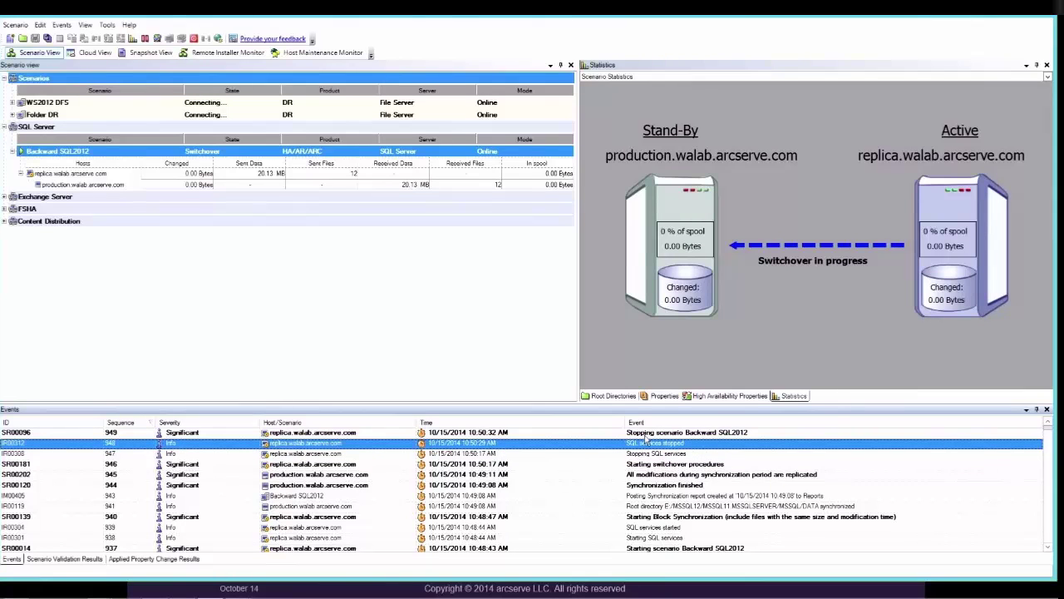
{"action": "key", "text": "Up"}
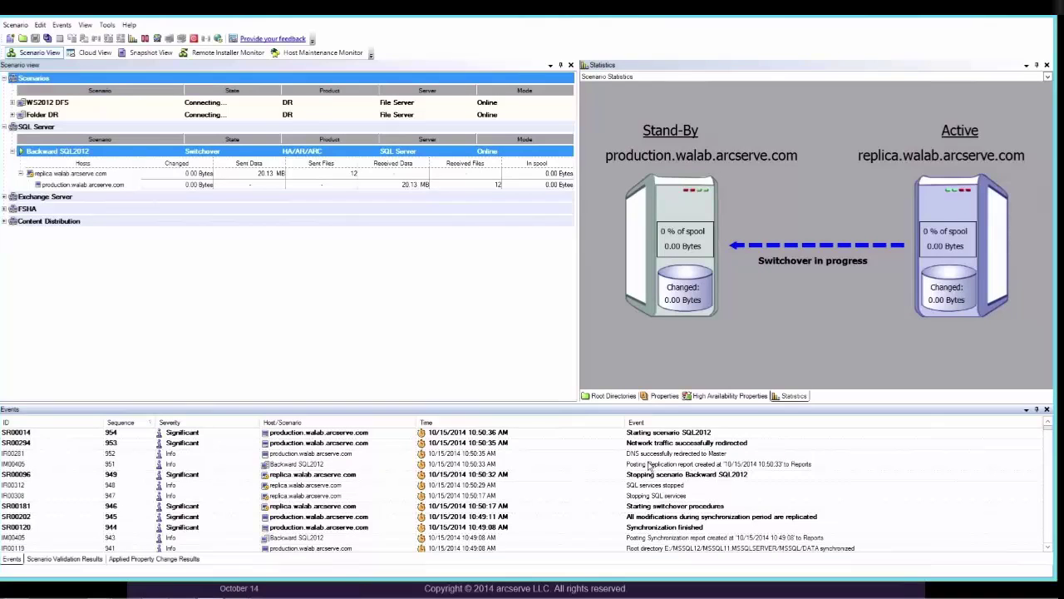
{"action": "left_click", "coordinate": [650, 457]}
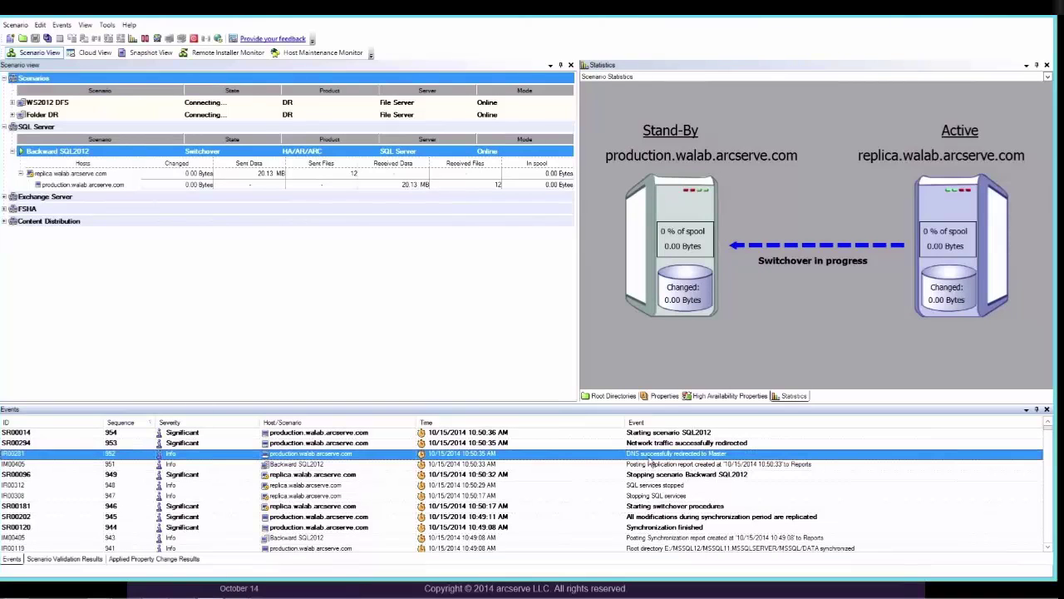
{"action": "left_click", "coordinate": [651, 445]}
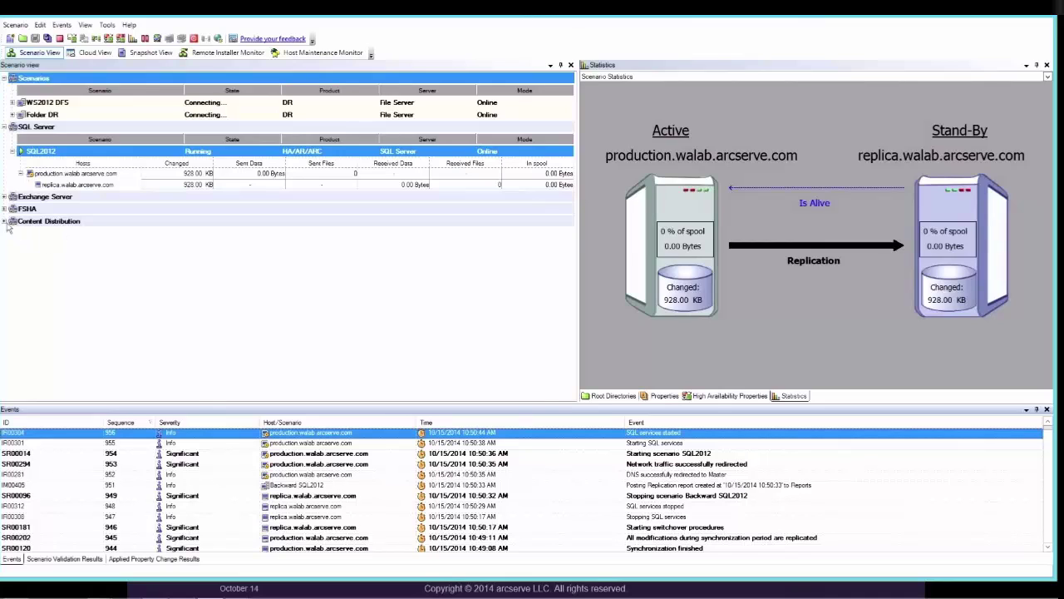
- Expand and collapse the Exchange Server, FSHA and Content Distribution groups, then return to the slide show
{"action": "left_click", "coordinate": [4, 197]}
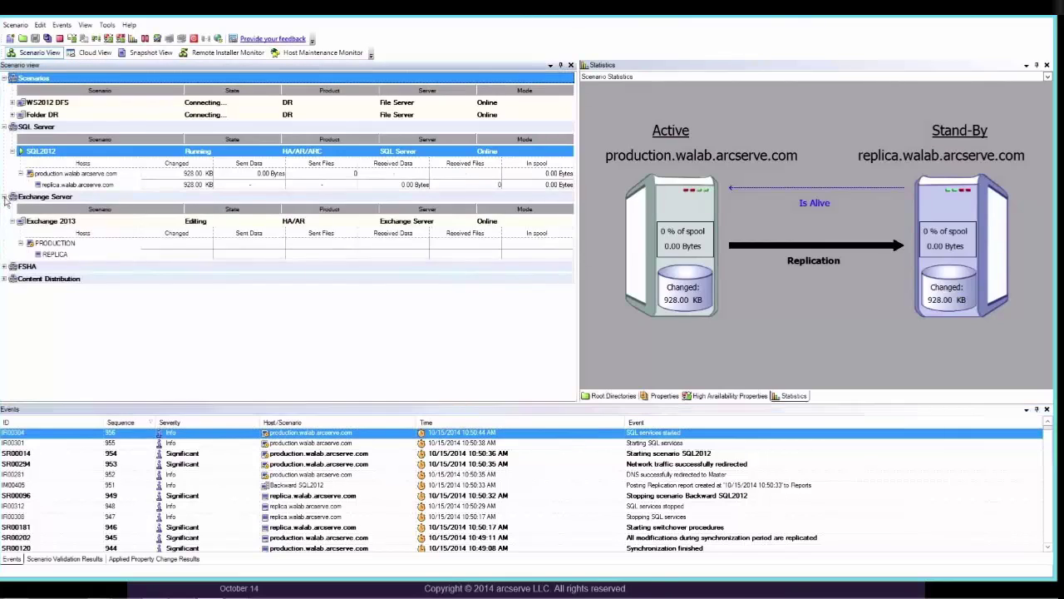
{"action": "left_click", "coordinate": [5, 196]}
{"action": "left_click", "coordinate": [4, 208]}
{"action": "left_click", "coordinate": [4, 208]}
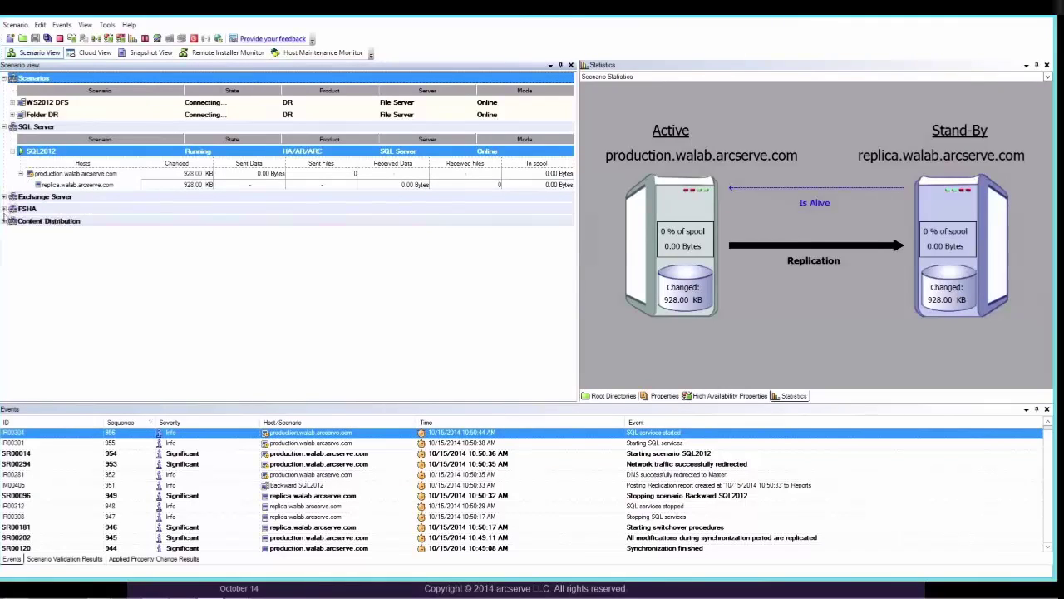
{"action": "left_click", "coordinate": [4, 221]}
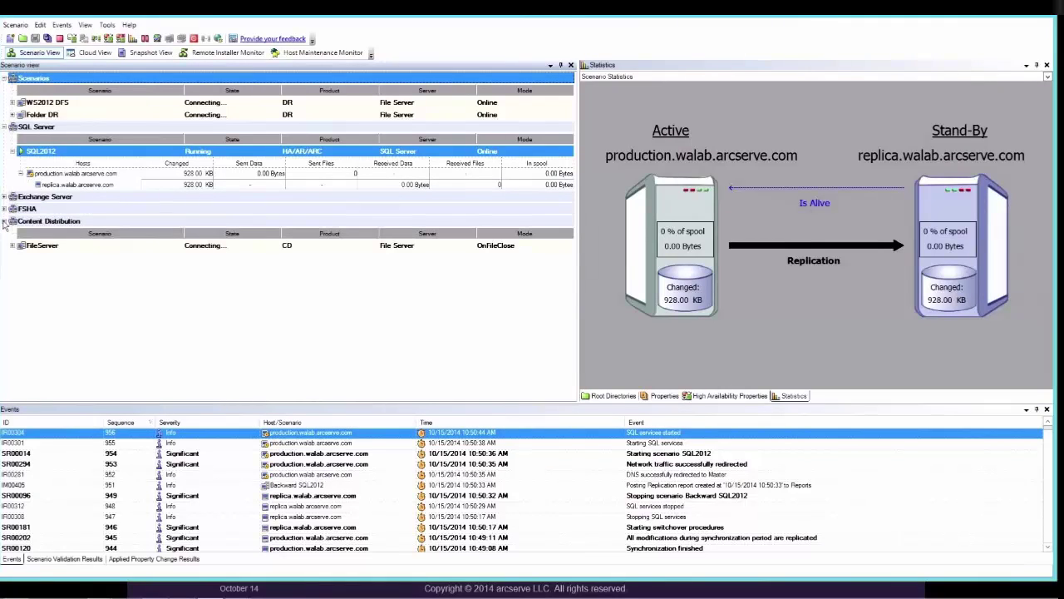
{"action": "left_click", "coordinate": [4, 221]}
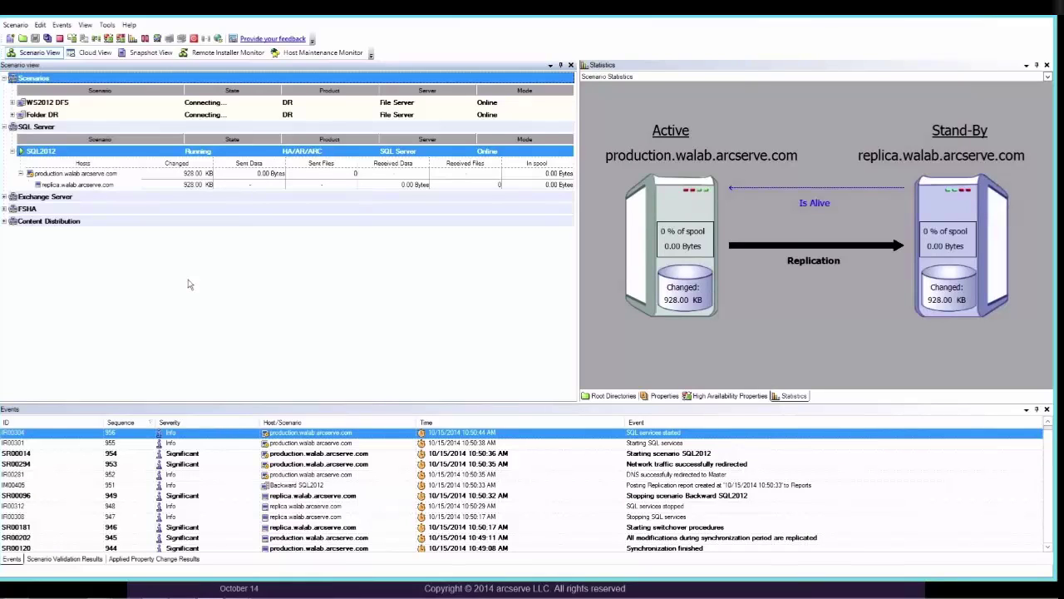
{"action": "key", "text": "alt+Tab"}
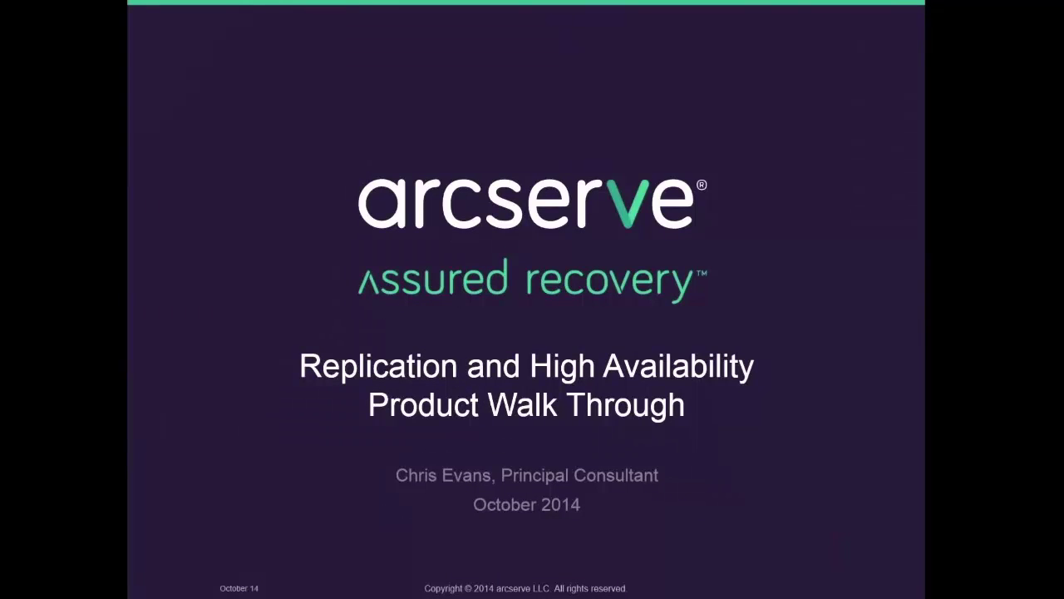
- Advance through the Legal slide to the closing Questions slide
{"action": "key", "text": "Right"}
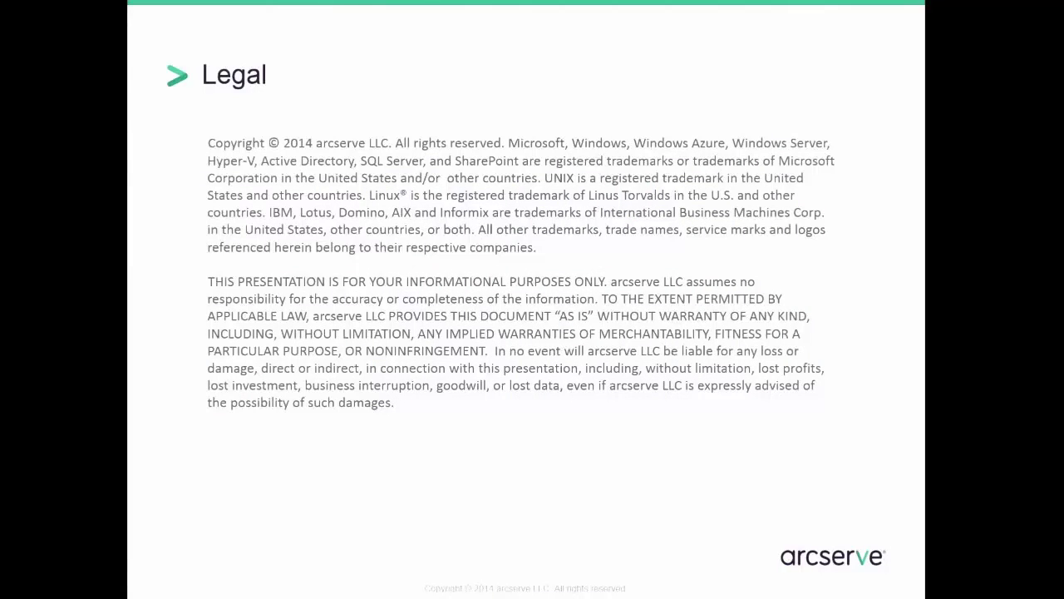
{"action": "key", "text": "Right"}
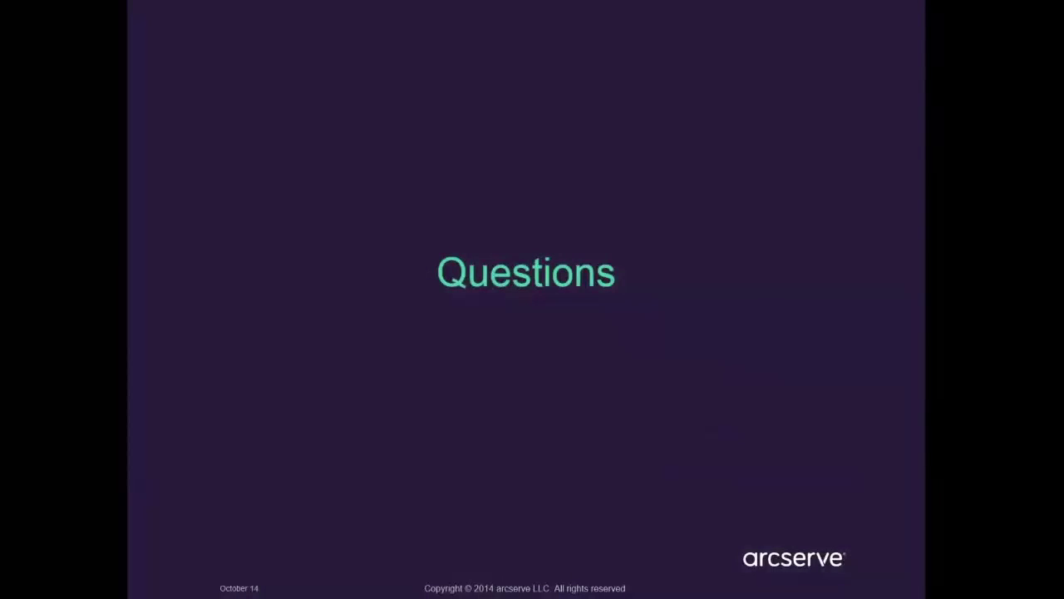